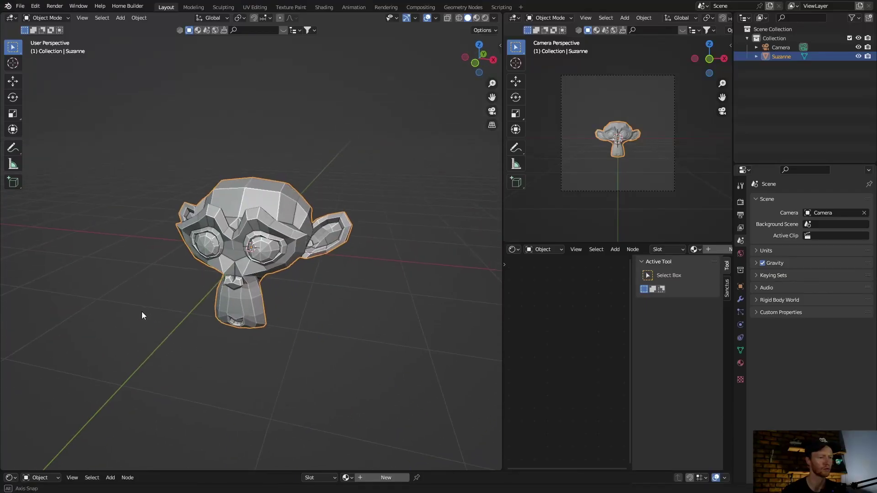
# Show and hide the Screencast Keys settings, then orbit the view slightly around Suzanne
pyautogui.scroll(-3, 177, 304)
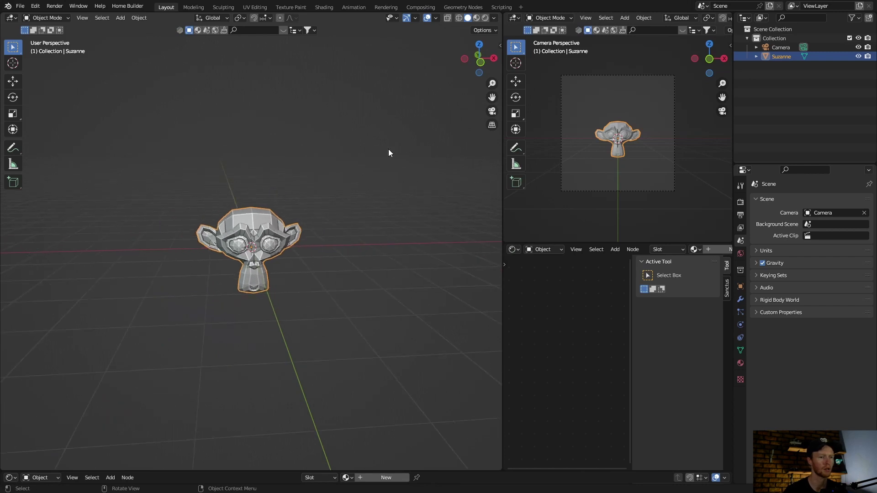
pyautogui.click(498, 43)
pyautogui.click(500, 45)
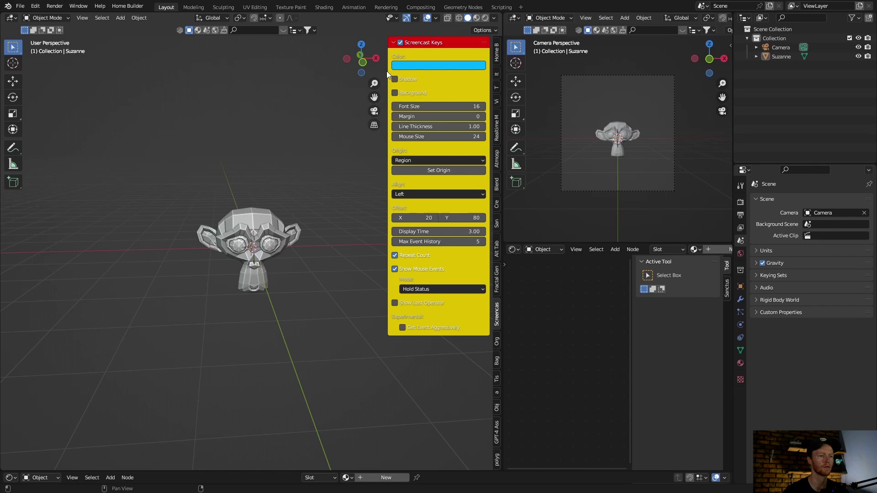
pyautogui.moveTo(388, 71); pyautogui.dragTo(498, 82)
pyautogui.scroll(2, 256, 245)
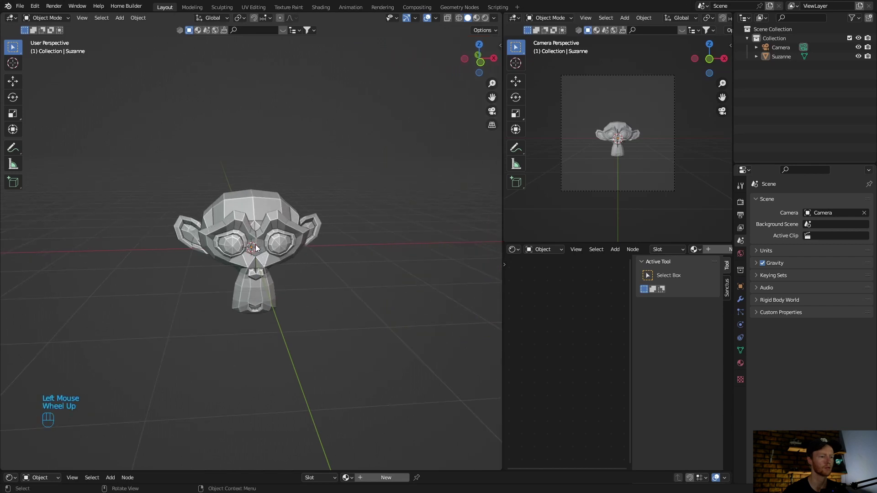
pyautogui.moveTo(333, 274)
pyautogui.mouseDown(button='middle')
pyautogui.moveTo(337, 292)
pyautogui.moveTo(341, 281)
pyautogui.moveTo(330, 283)
pyautogui.mouseUp(button='middle')
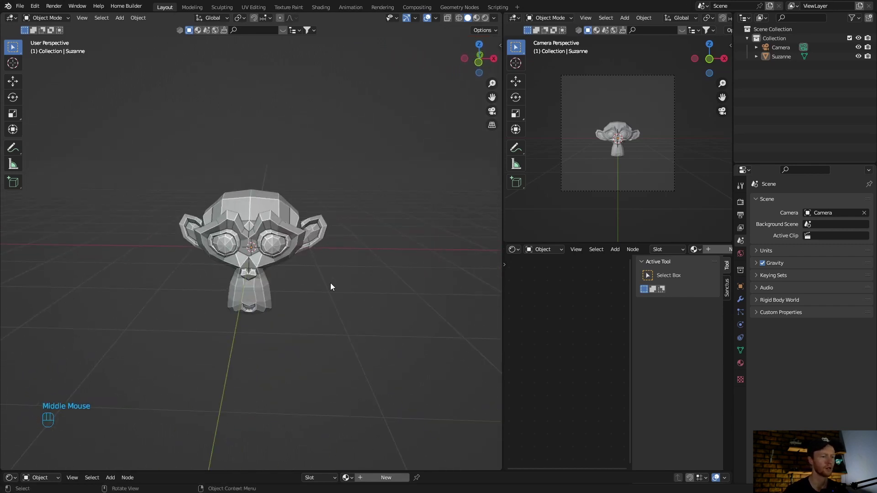
# Make an independent copy, Suzanne.001, and move it along X to Suzanne's right
pyautogui.click(252, 208)
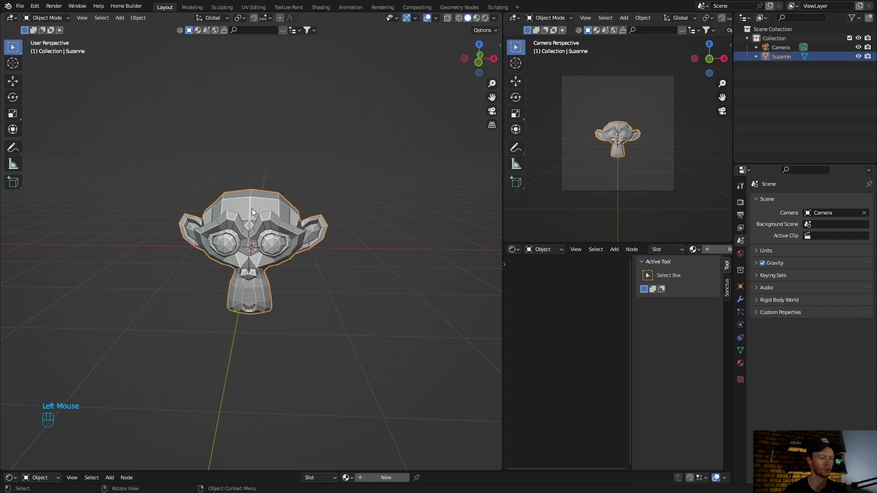
pyautogui.hotkey('shift', 'd')
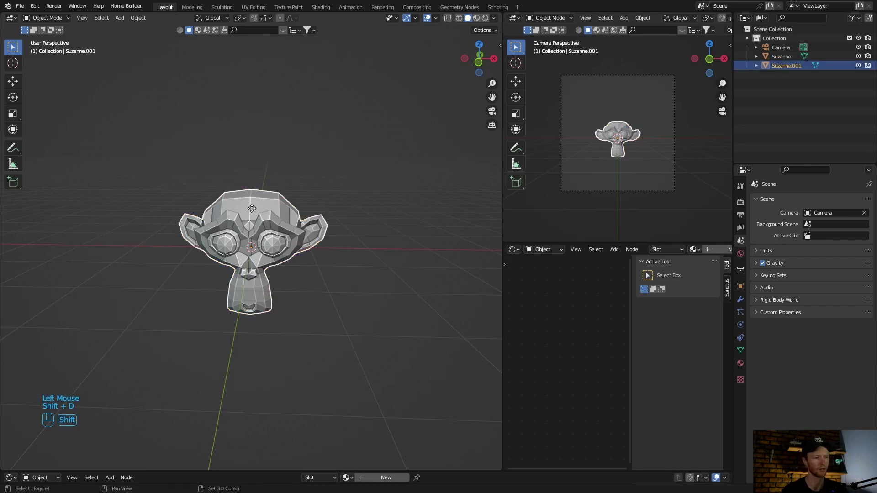
pyautogui.press('x')
pyautogui.click(424, 212)
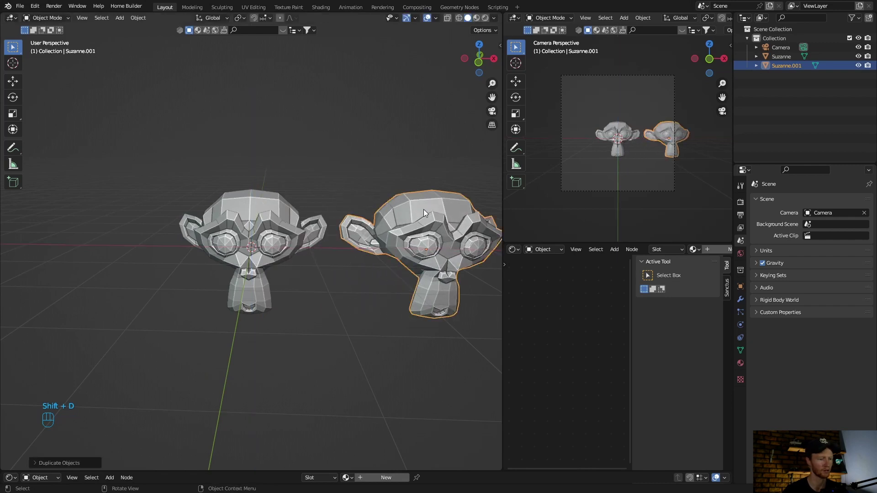
# Make a linked copy, Suzanne.002, and move it along X to Suzanne's left
pyautogui.click(261, 213)
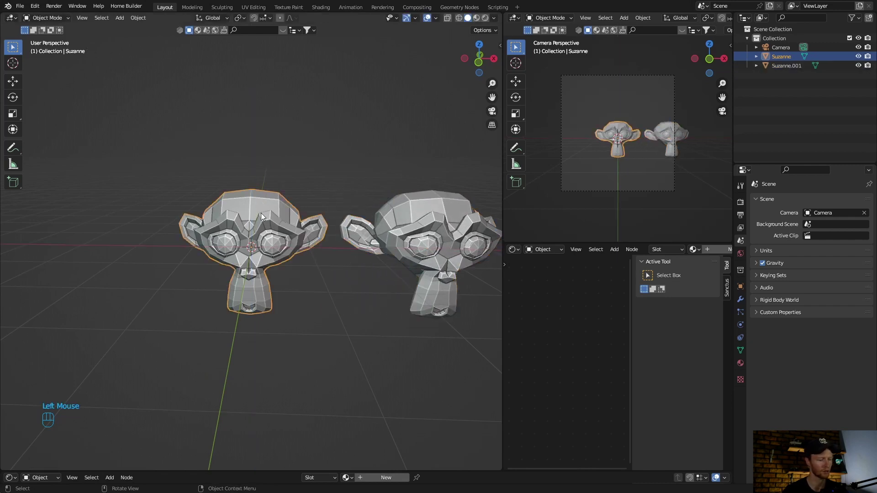
pyautogui.hotkey('alt', 'd')
pyautogui.press('x')
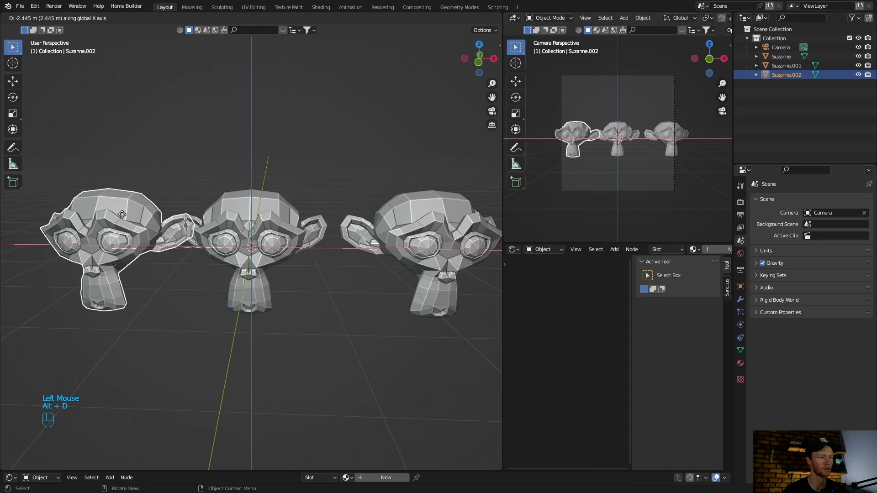
pyautogui.click(97, 216)
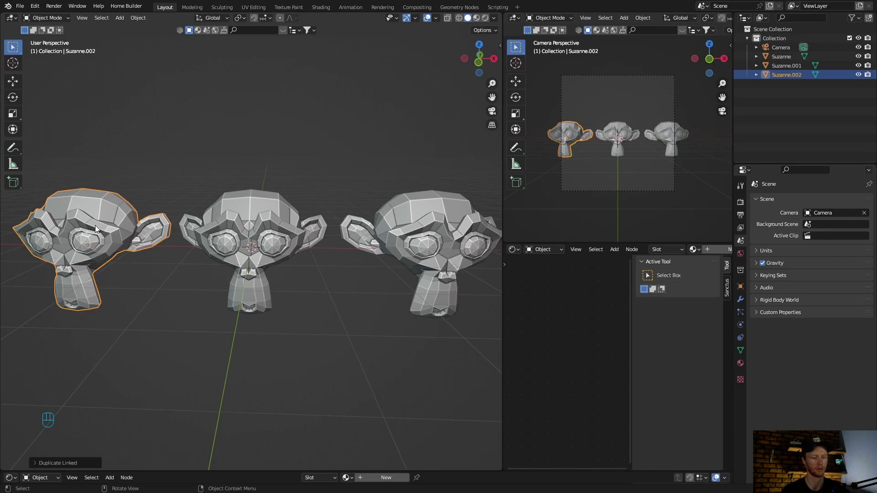
# Delete the copies Suzanne.002 and Suzanne.001, leaving the original Suzanne selected
pyautogui.press('Delete')
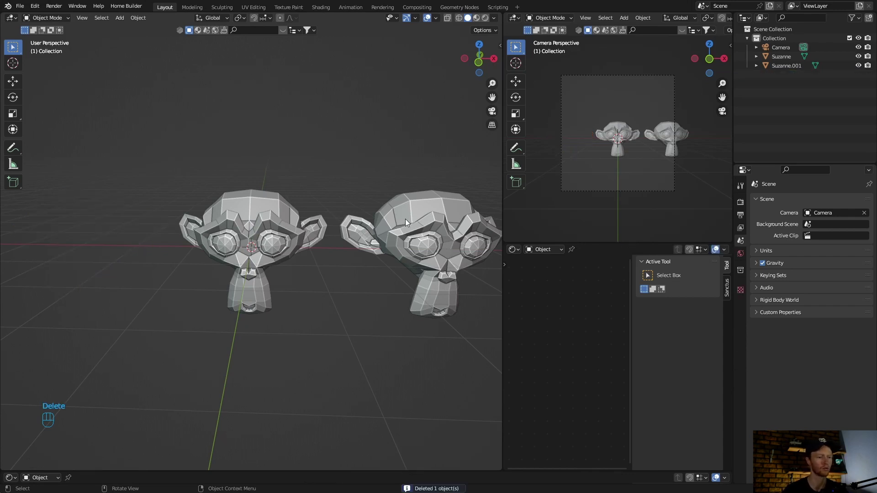
pyautogui.click(404, 222)
pyautogui.press('Delete')
pyautogui.click(249, 224)
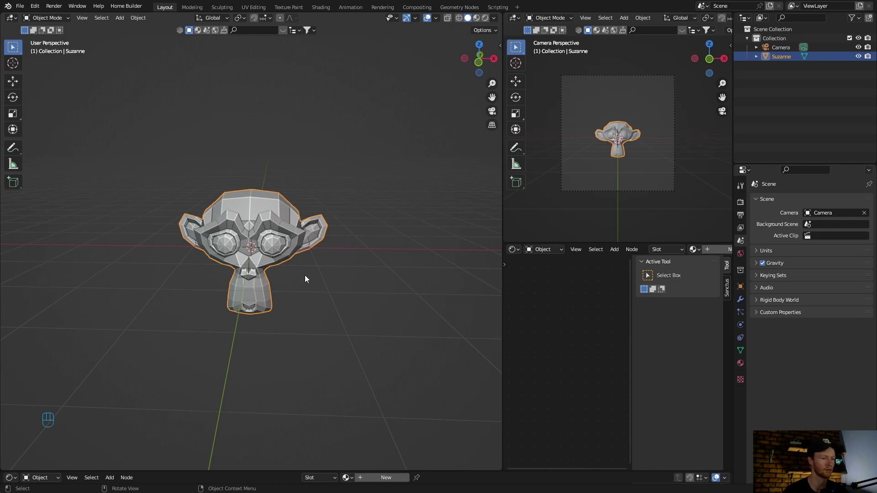
# Switch the viewport to Rendered shading with Scene World lighting turned off
pyautogui.moveTo(304, 276); pyautogui.dragTo(315, 276, button='middle')
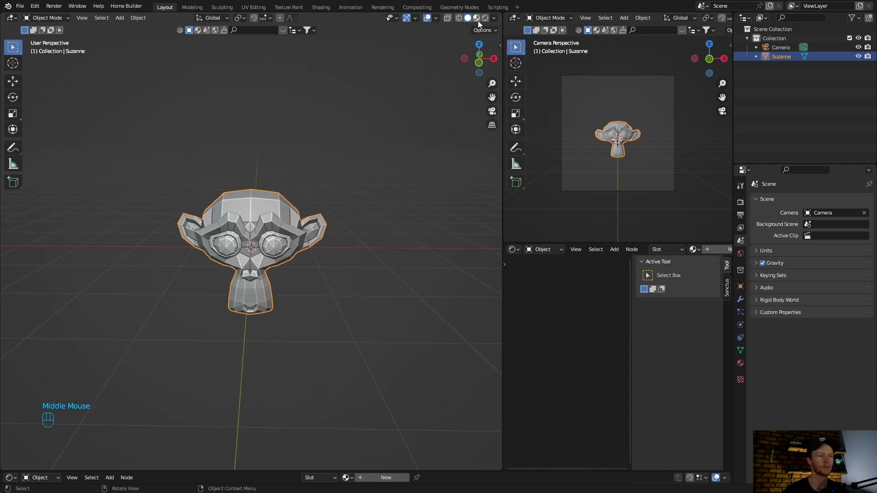
pyautogui.click(486, 17)
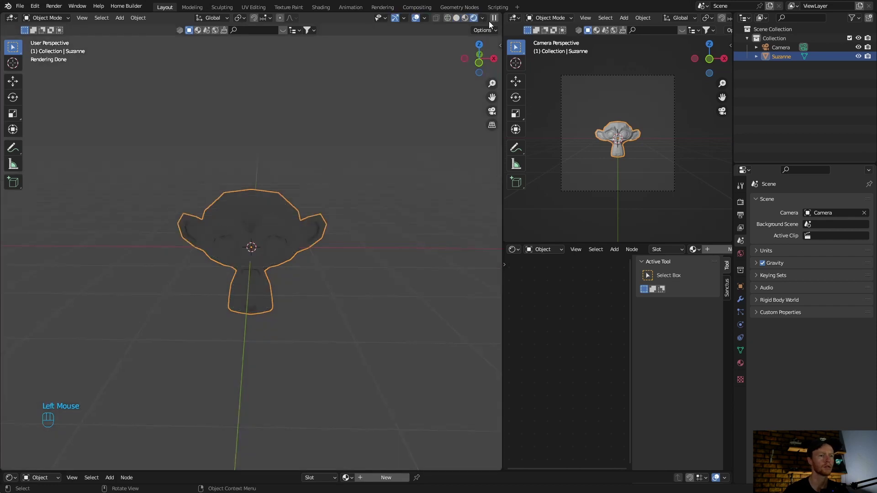
pyautogui.click(484, 18)
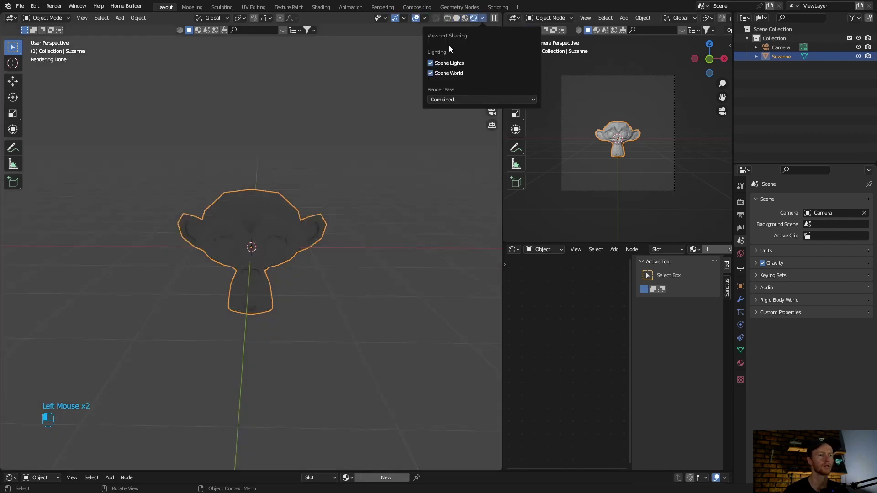
pyautogui.click(430, 73)
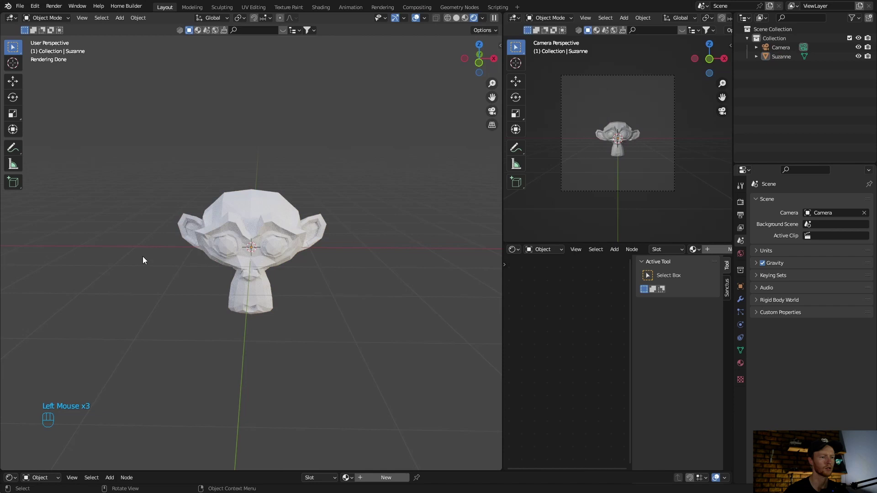
pyautogui.moveTo(143, 259)
pyautogui.mouseDown(button='middle')
pyautogui.moveTo(169, 259)
pyautogui.moveTo(143, 258)
pyautogui.mouseUp(button='middle')
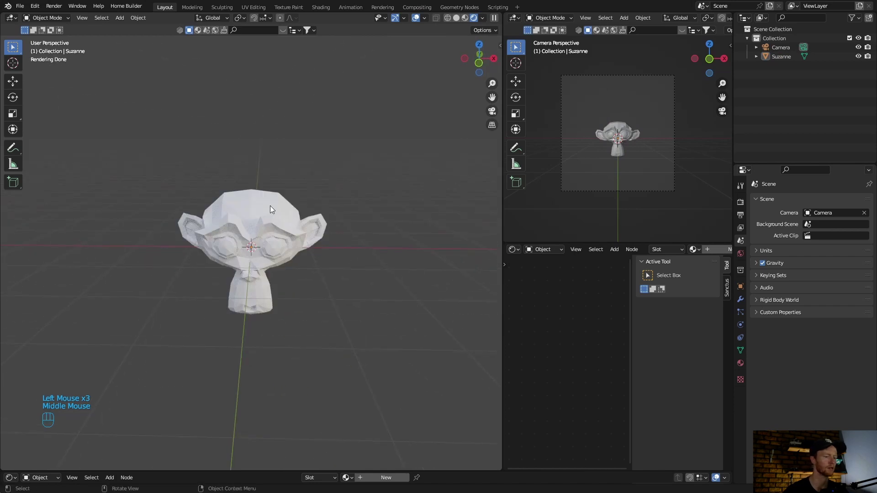
pyautogui.click(240, 222)
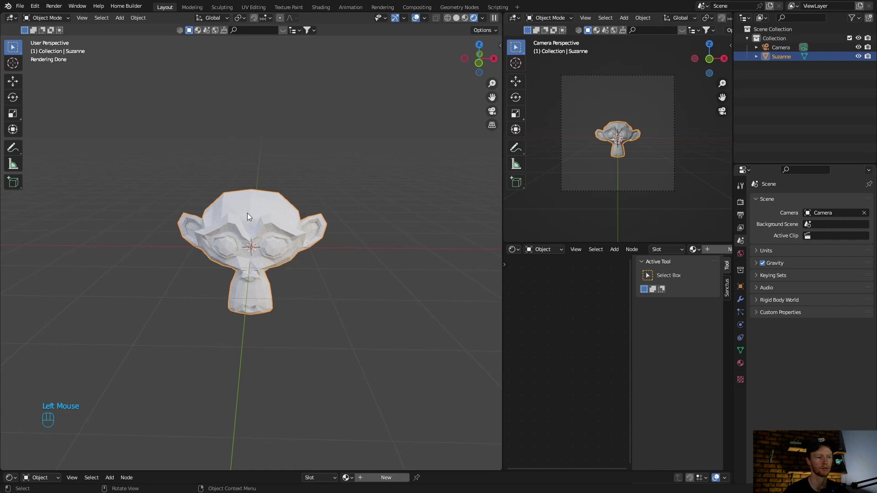
pyautogui.click(376, 199)
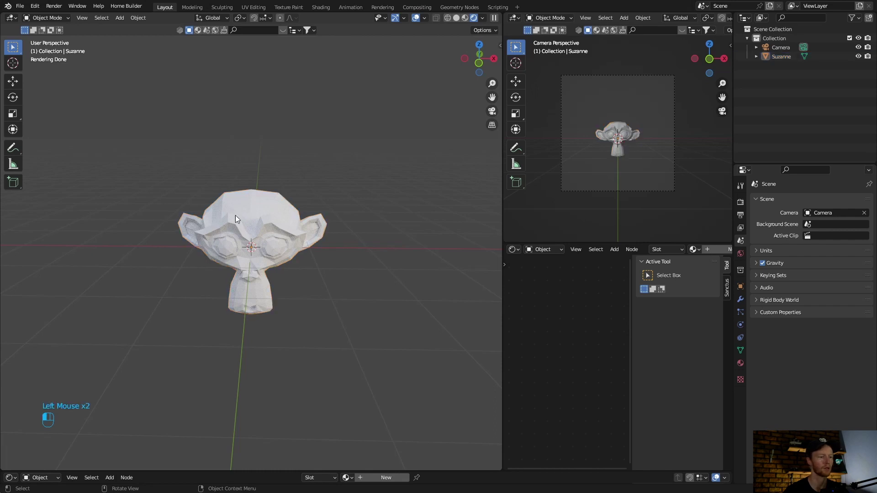
# Make an independent Shift+D duplicate of Suzanne and place it to the right
pyautogui.click(235, 215)
pyautogui.hotkey('shift', 'd')
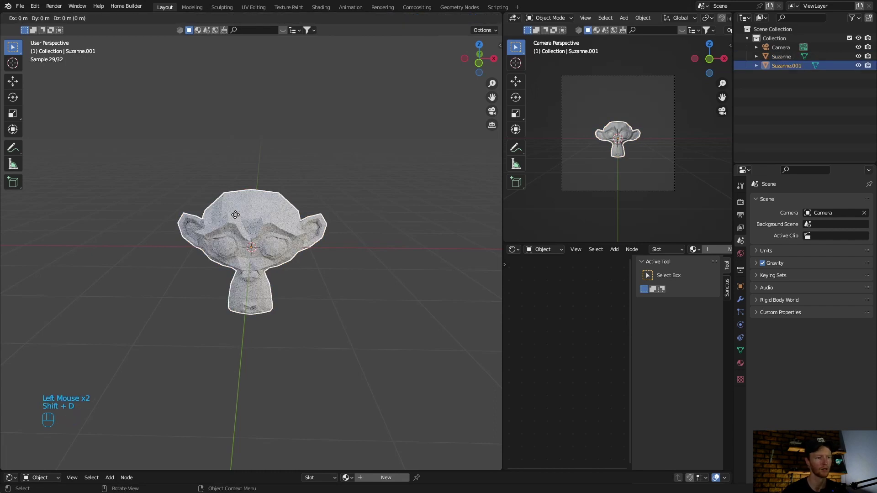
pyautogui.click(398, 219)
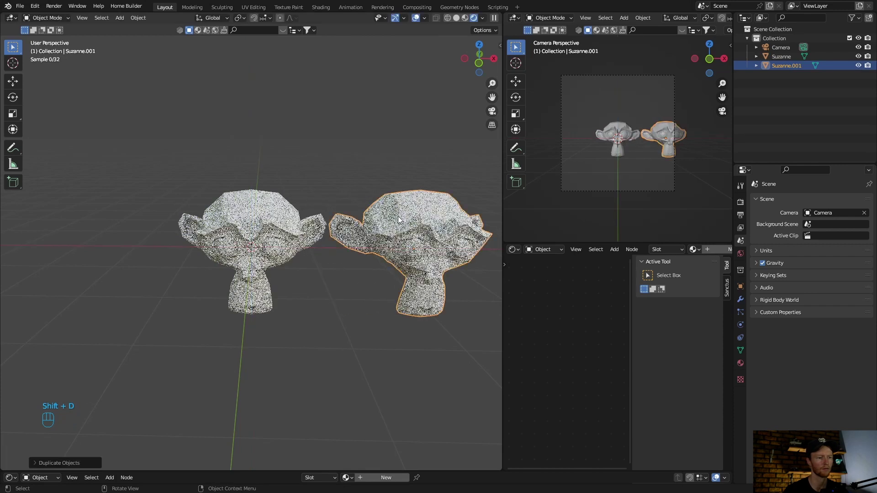
pyautogui.click(364, 173)
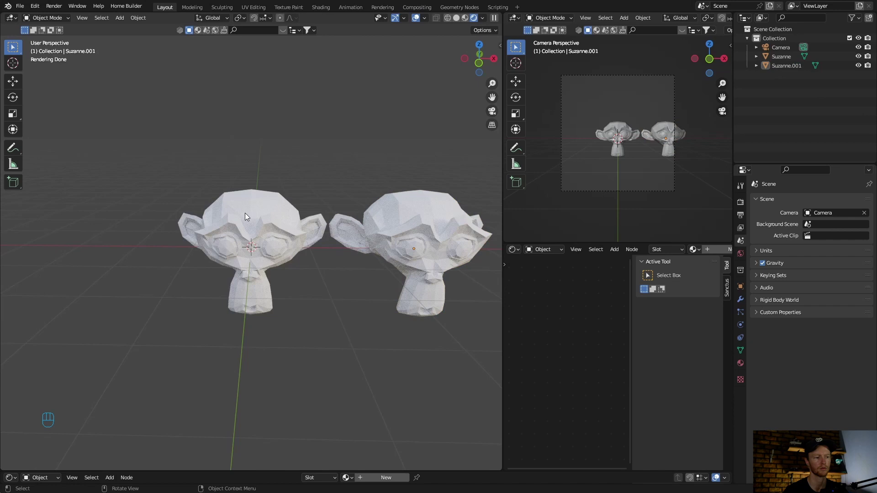
# Apply the speckled Basics material from Realtime Materials to the original Suzanne
pyautogui.click(259, 210)
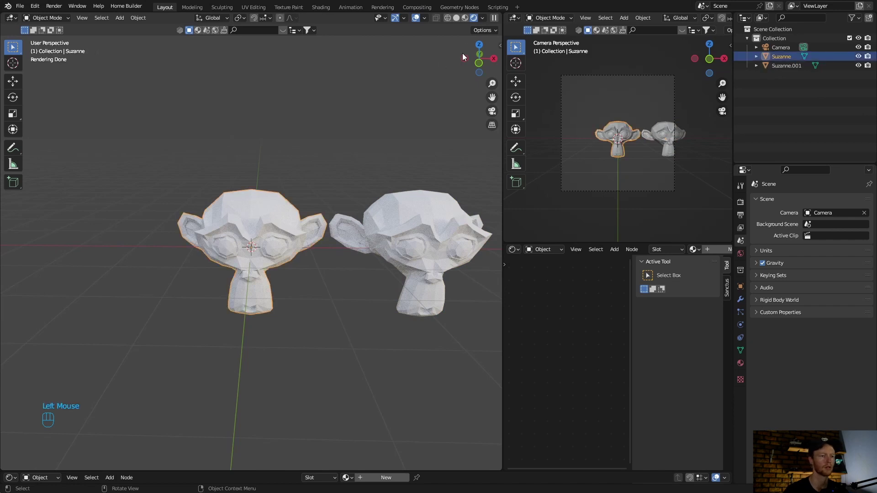
pyautogui.click(499, 46)
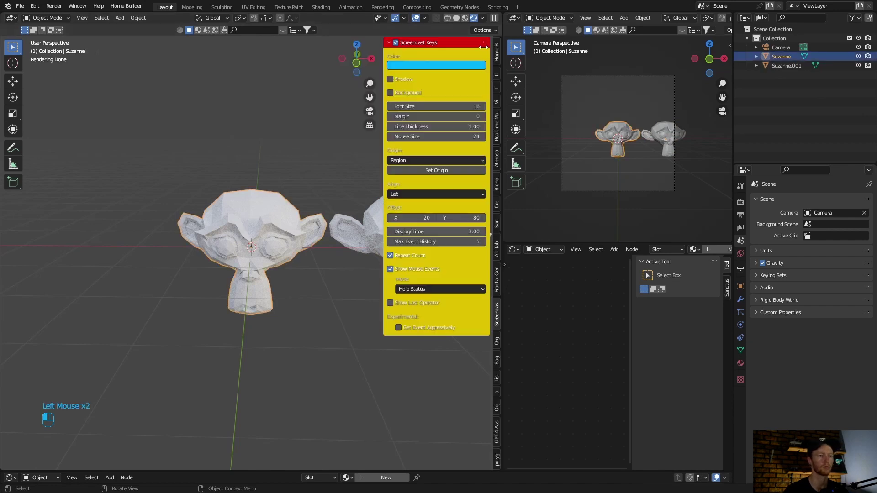
pyautogui.click(497, 122)
pyautogui.click(425, 57)
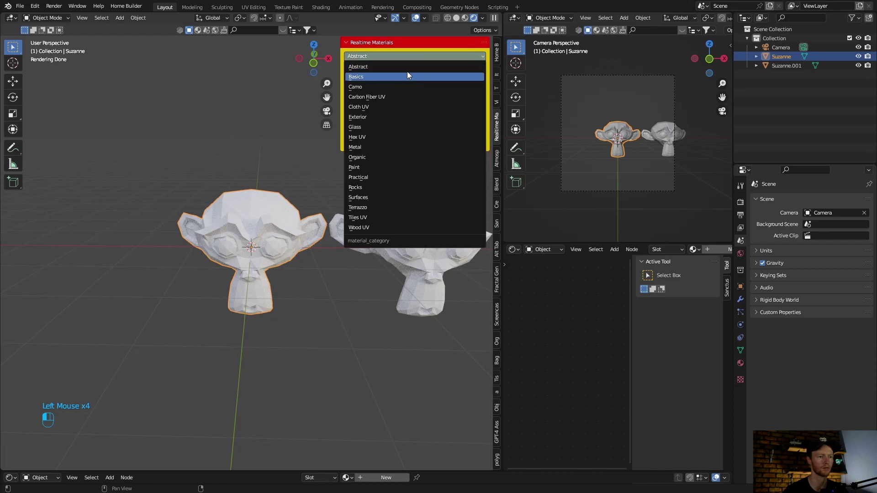
pyautogui.click(400, 77)
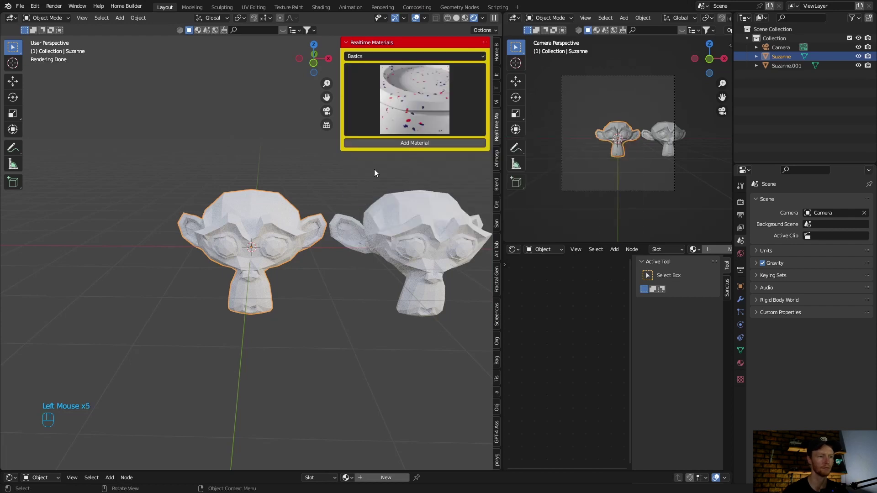
pyautogui.click(383, 143)
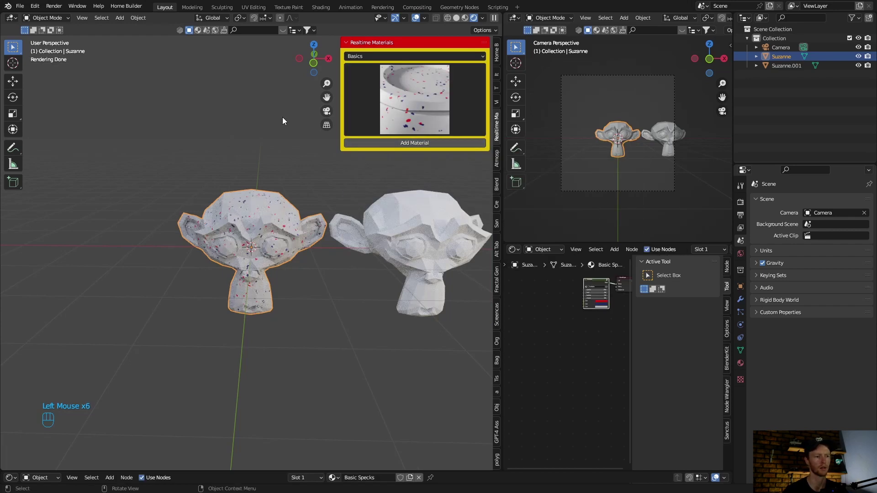
pyautogui.moveTo(339, 90); pyautogui.dragTo(389, 93)
pyautogui.click(197, 138)
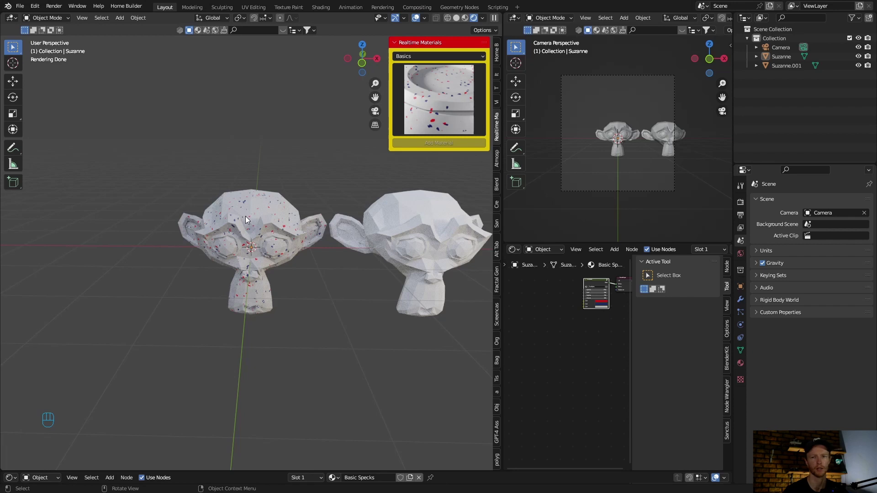
# Give the duplicate Suzanne.001 the orange material
pyautogui.click(440, 96)
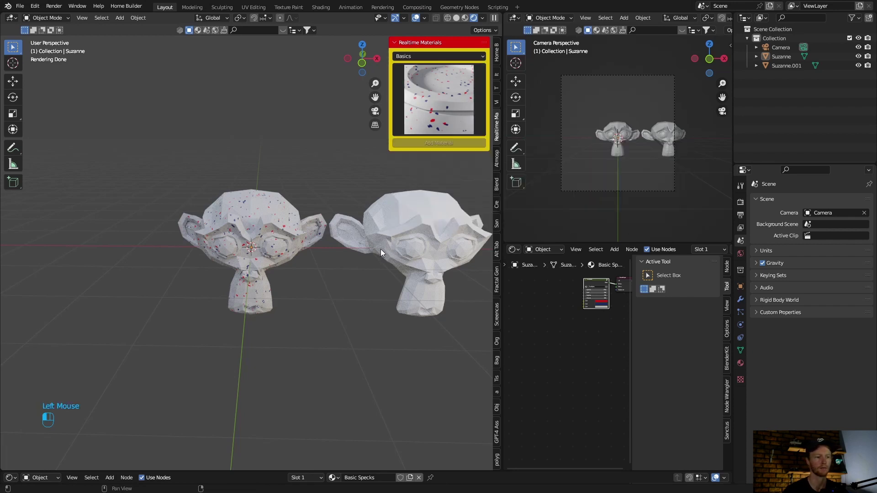
pyautogui.click(385, 247)
pyautogui.click(439, 98)
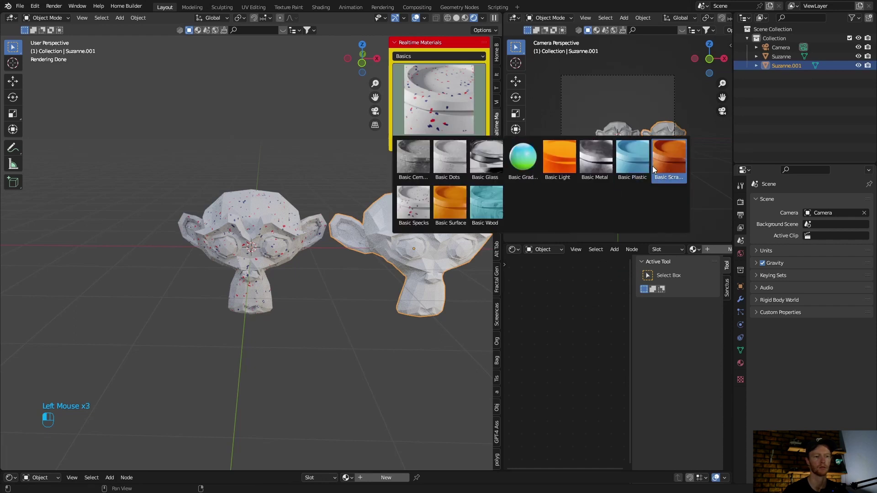
pyautogui.click(615, 184)
pyautogui.click(434, 143)
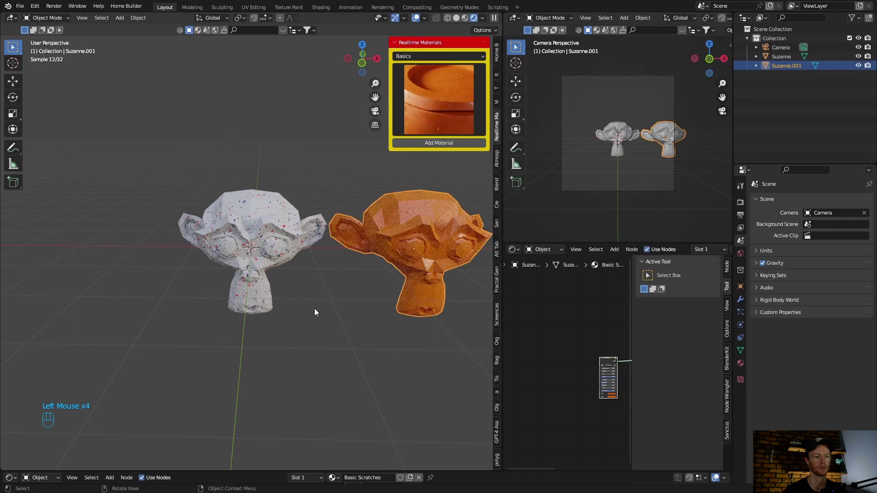
# Delete the orange duplicate monkey
pyautogui.click(343, 325)
pyautogui.click(422, 237)
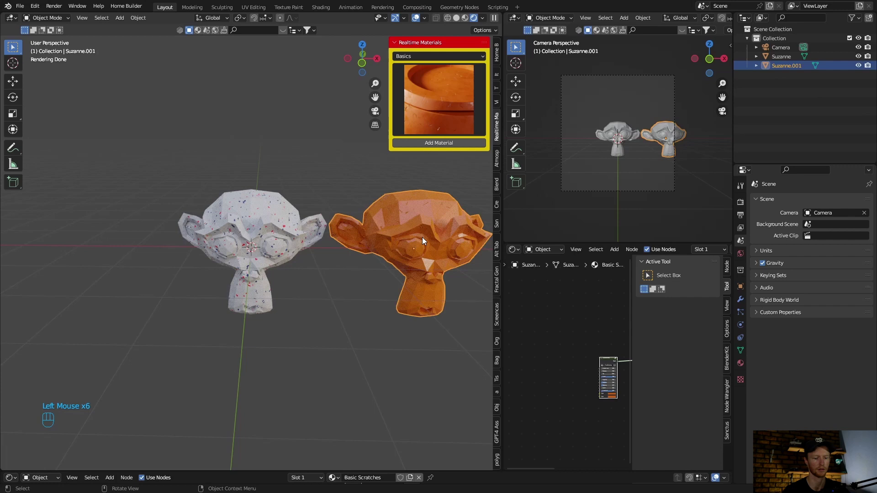
pyautogui.press('Delete')
# Delete the speckled Suzanne and add a new Monkey mesh, leaving it selected
pyautogui.click(251, 213)
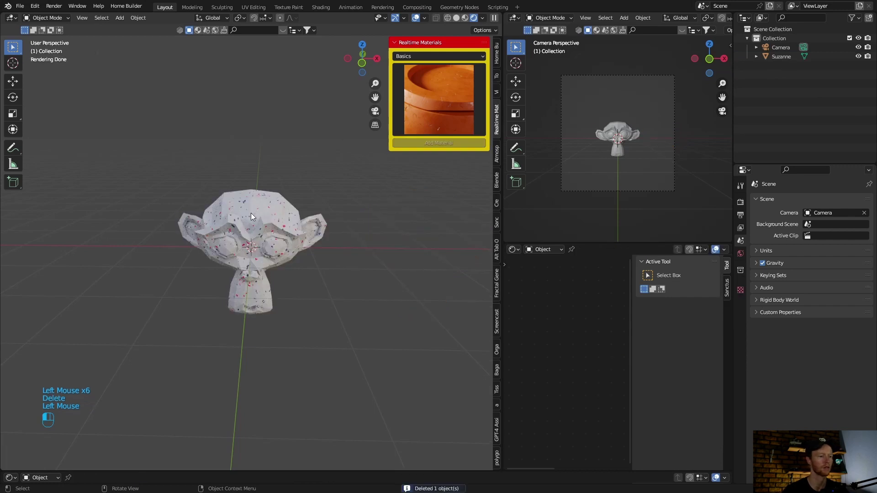
pyautogui.press('Delete')
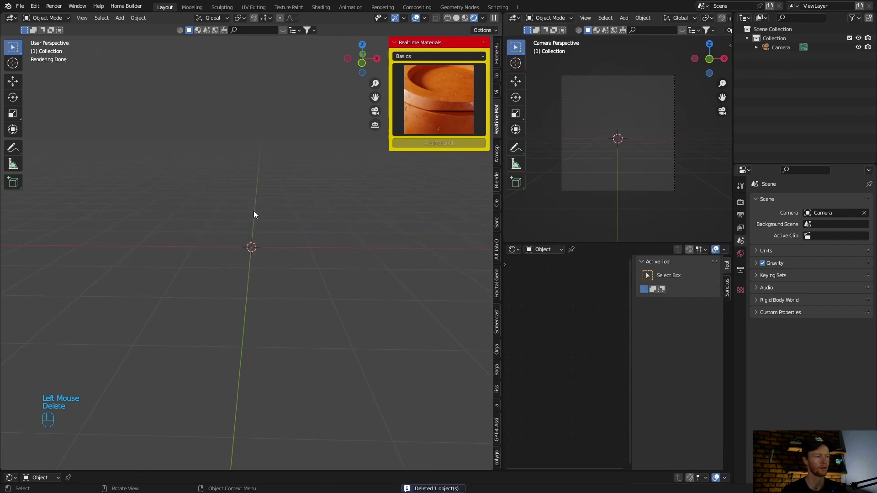
pyautogui.hotkey('shift', 'a')
pyautogui.moveTo(209, 188)
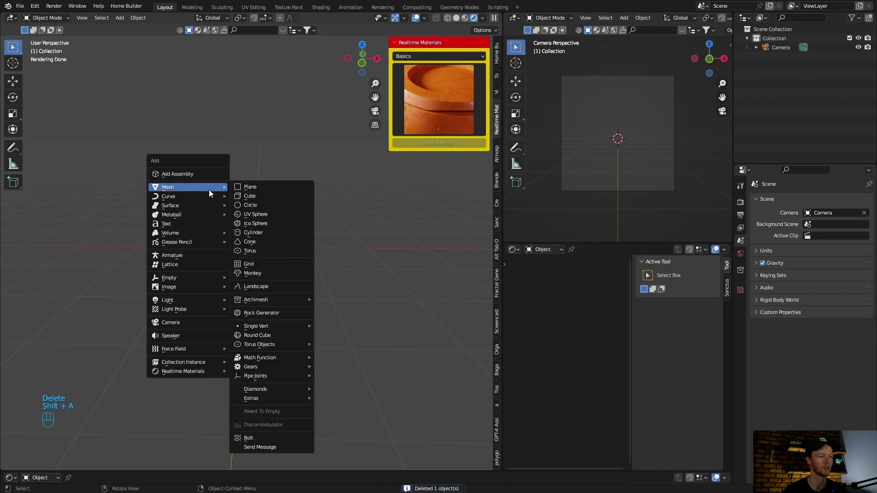
pyautogui.click(261, 273)
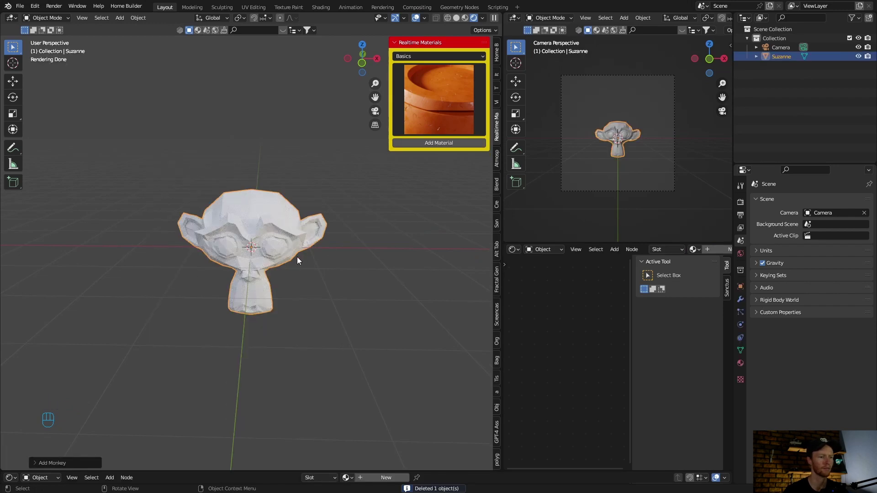
pyautogui.click(360, 218)
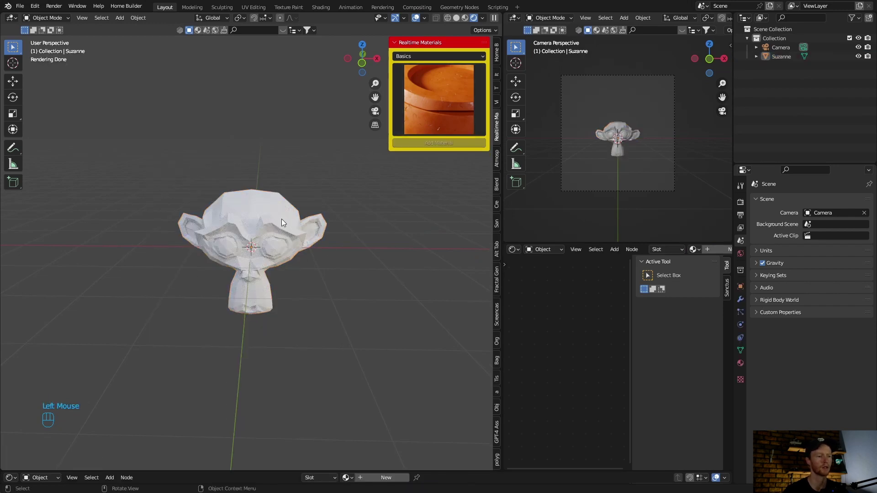
pyautogui.click(270, 219)
# Make a linked Alt+D duplicate of the monkey, moved along X to the right
pyautogui.hotkey('alt', 'd')
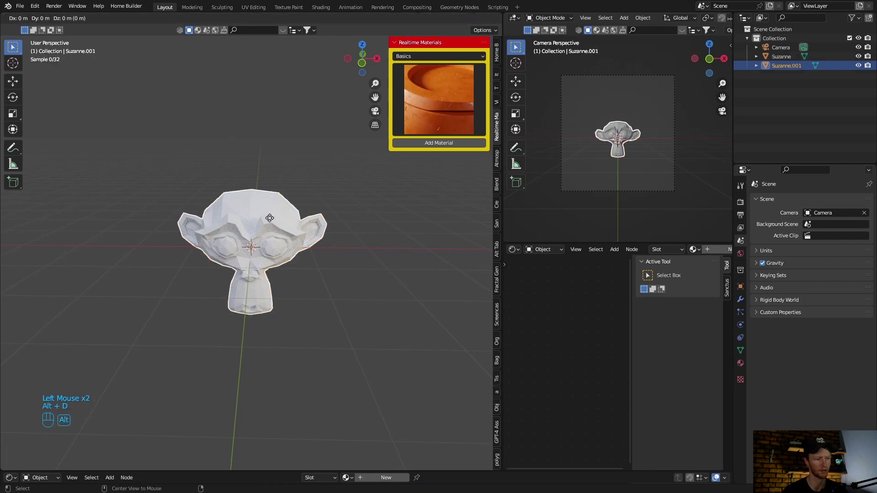
pyautogui.press('x')
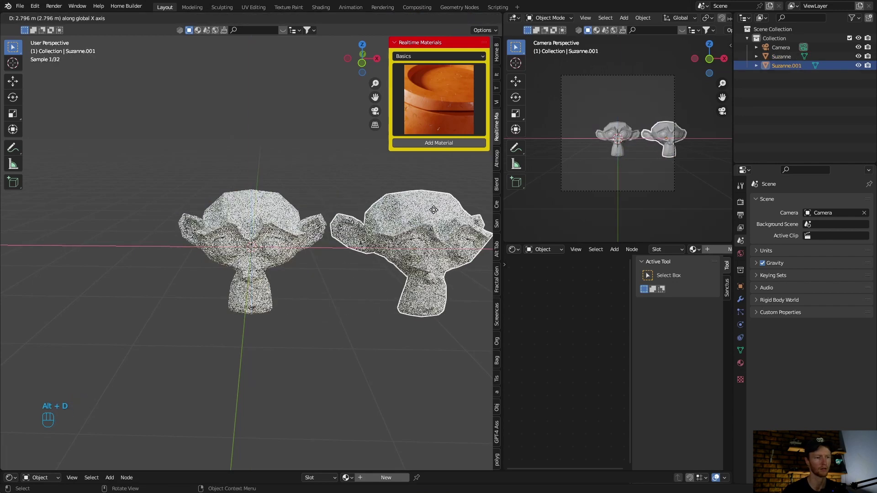
pyautogui.click(430, 212)
# Add Basic Specks to the duplicate, then undo that material assignment
pyautogui.click(424, 55)
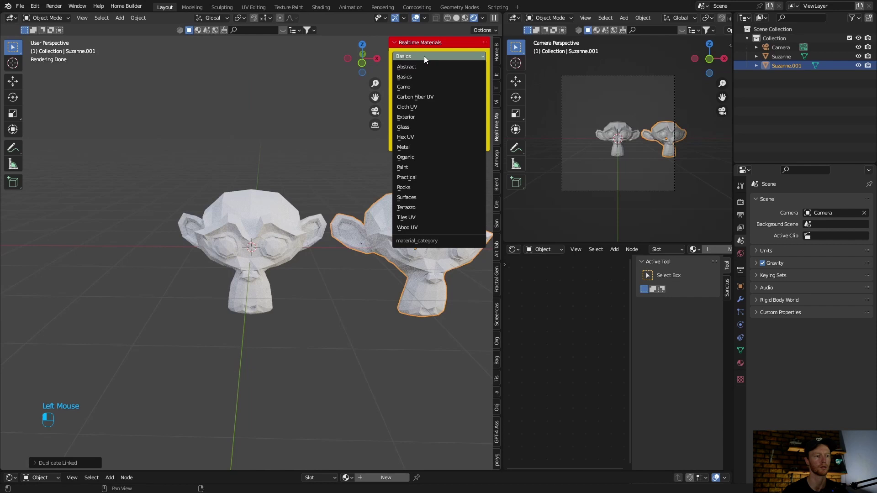
pyautogui.click(424, 55)
pyautogui.click(426, 87)
pyautogui.click(412, 202)
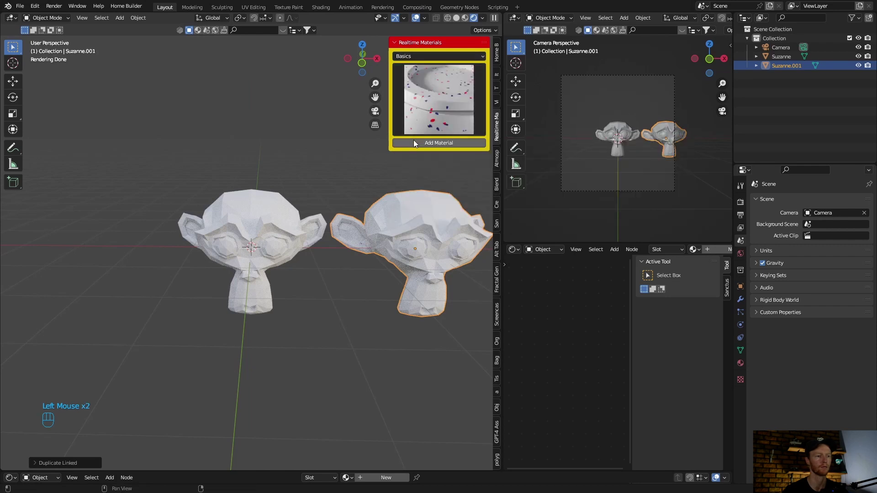
pyautogui.click(415, 142)
pyautogui.click(402, 169)
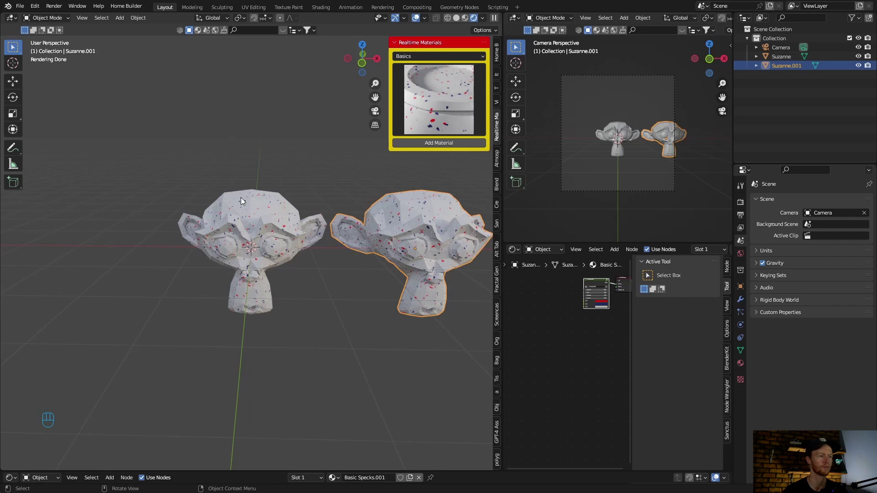
pyautogui.click(37, 6)
pyautogui.click(48, 16)
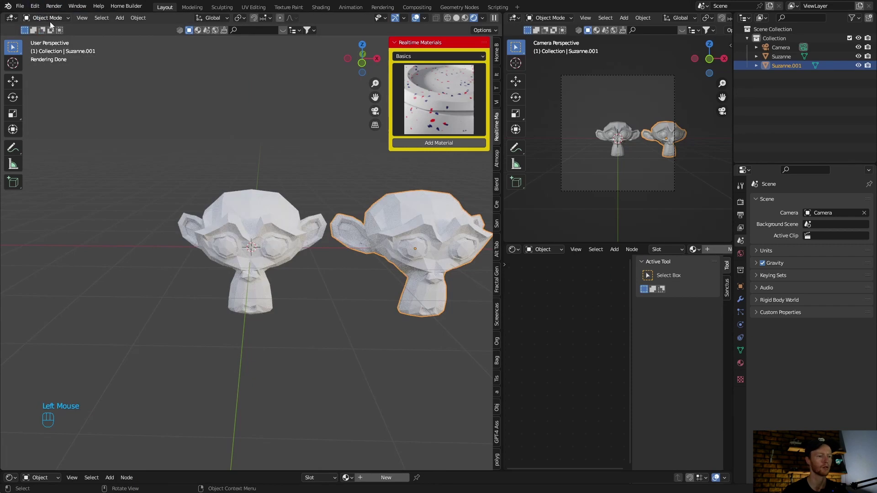
# Add the Basic Specks material to the left monkey, reusing the existing material
pyautogui.click(251, 213)
pyautogui.click(429, 123)
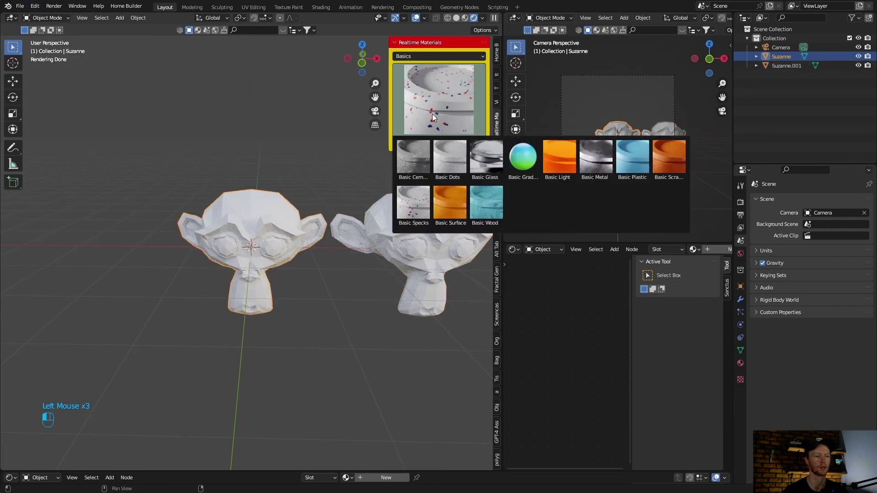
pyautogui.click(429, 141)
pyautogui.click(417, 173)
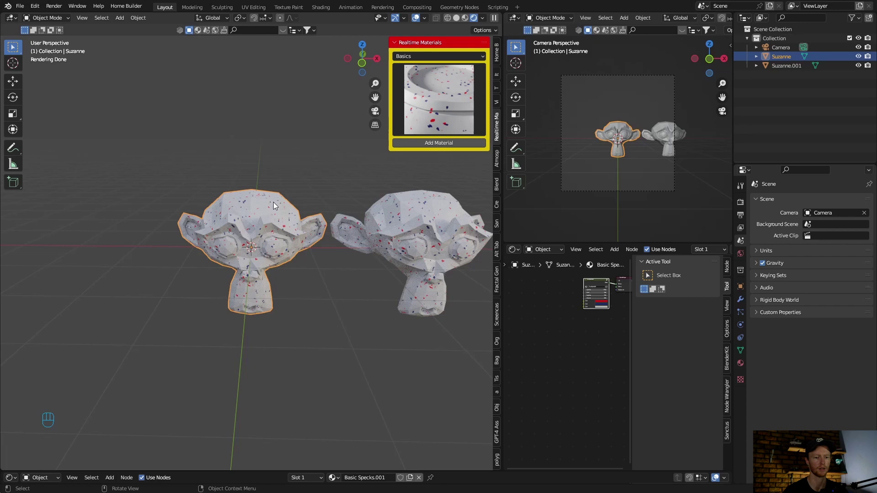
# Recolour the shared Basic Specks.001 colour in Material properties, trying gold and light blue before yellow
pyautogui.click(741, 363)
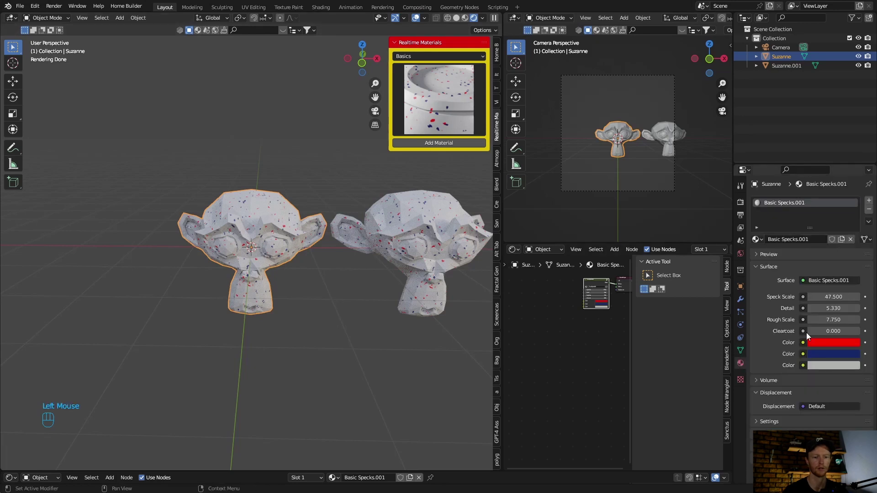
pyautogui.click(826, 365)
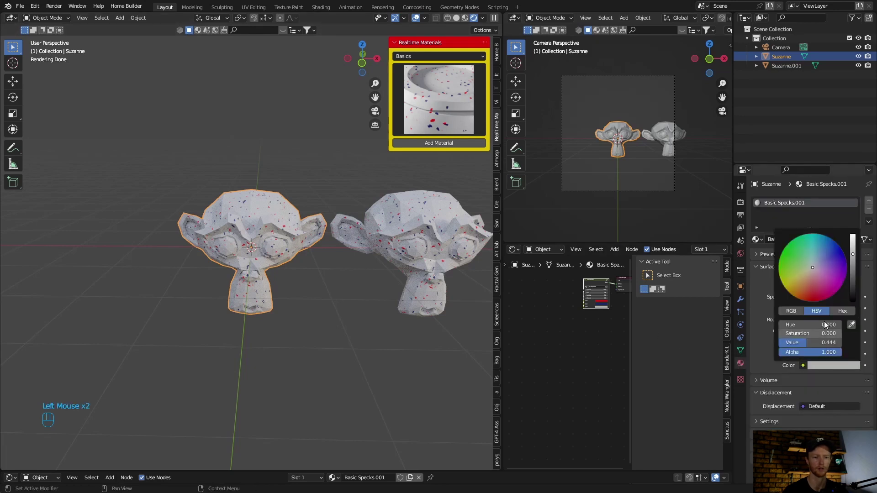
pyautogui.click(797, 287)
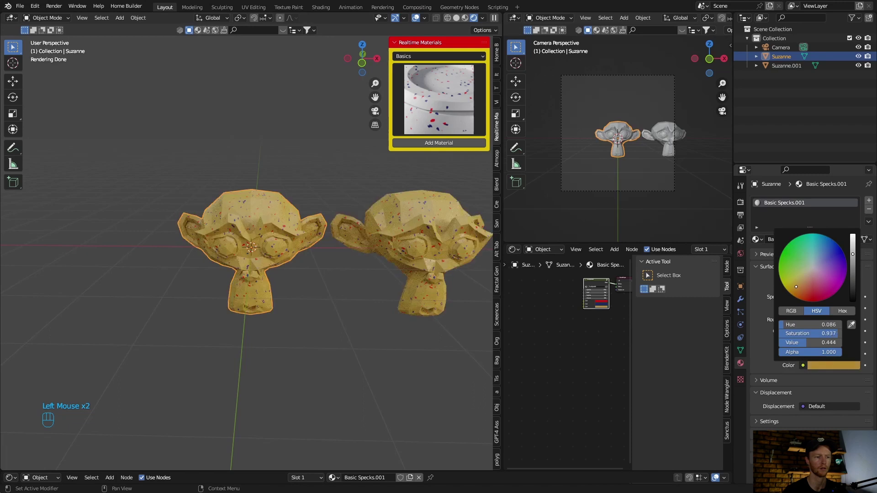
pyautogui.click(818, 253)
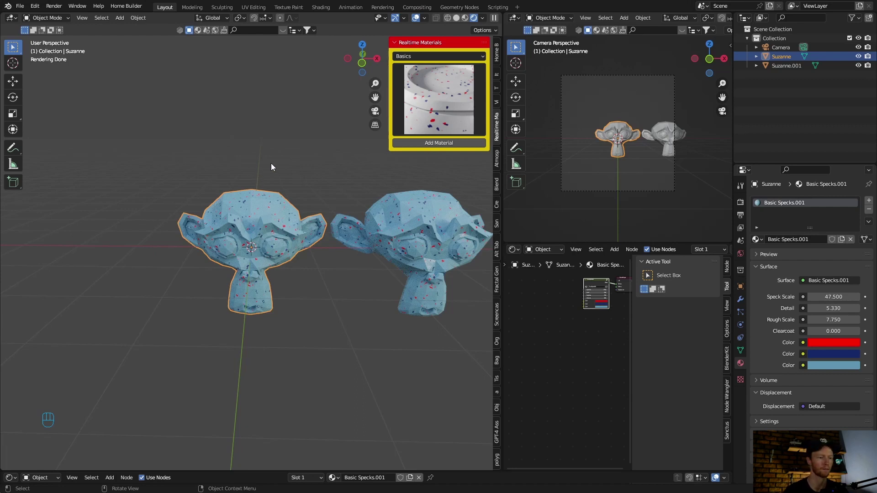
pyautogui.click(411, 219)
pyautogui.click(826, 355)
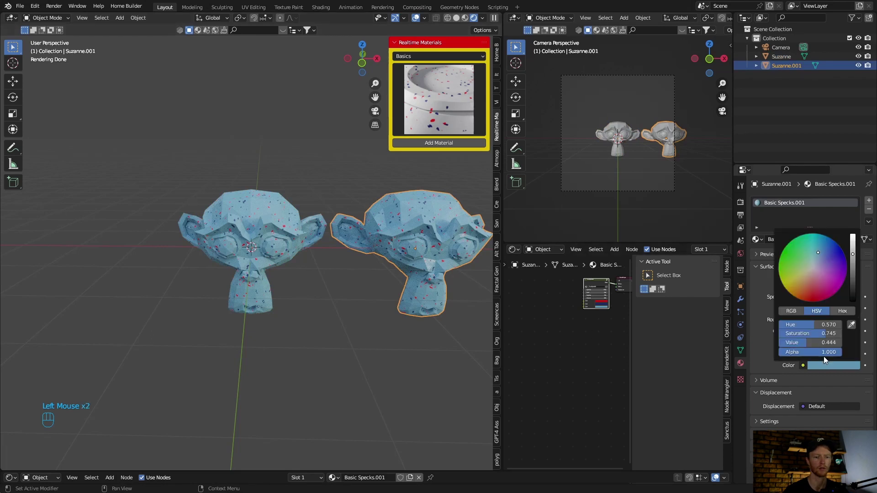
pyautogui.click(788, 284)
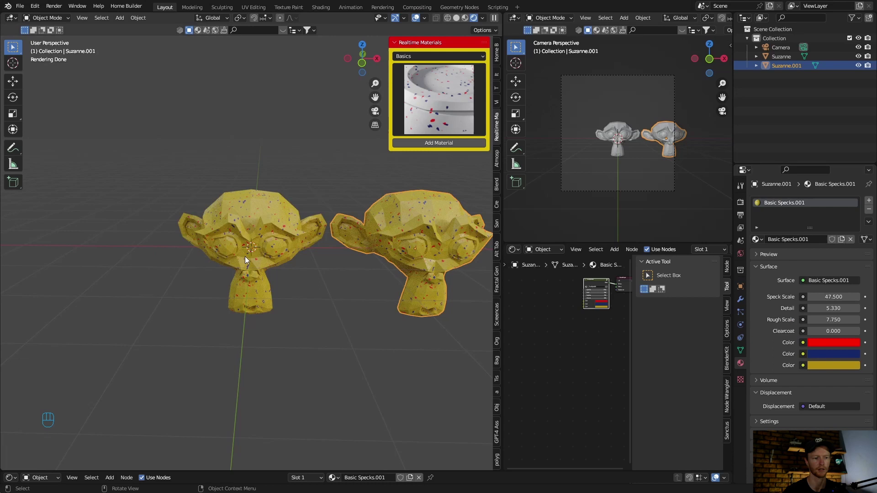
# Delete both area lights from the torus scene
pyautogui.moveTo(361, 184); pyautogui.dragTo(212, 266)
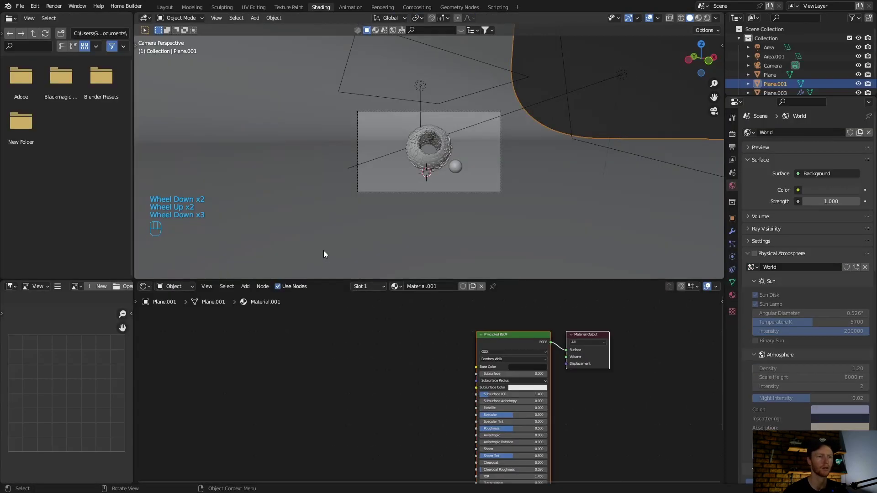
pyautogui.click(489, 64)
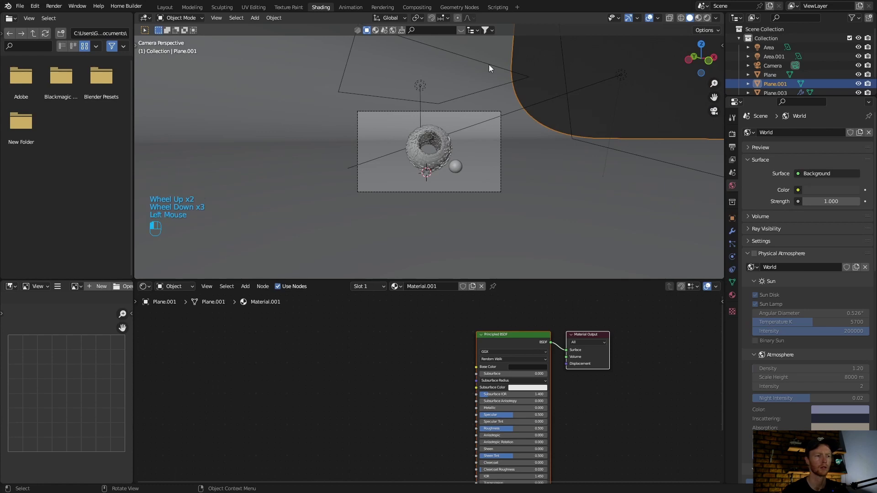
pyautogui.press('Delete')
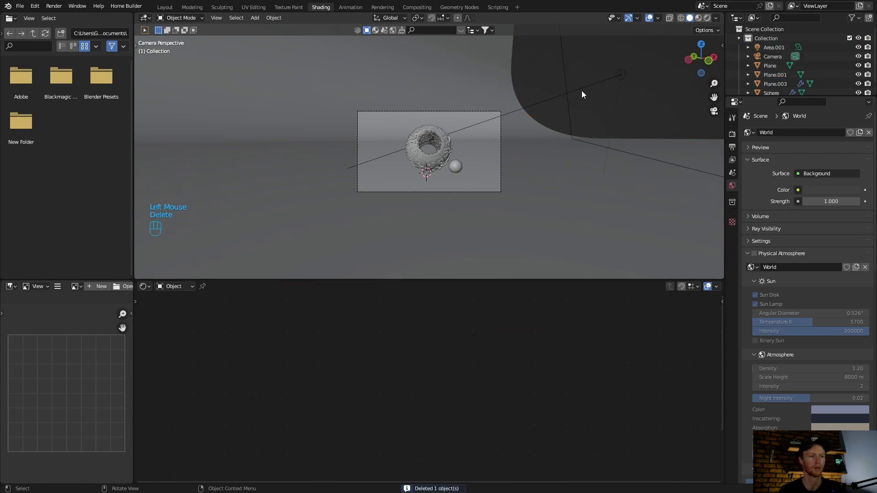
pyautogui.press('Delete')
pyautogui.scroll(-2, 533, 124)
pyautogui.scroll(3, 532, 124)
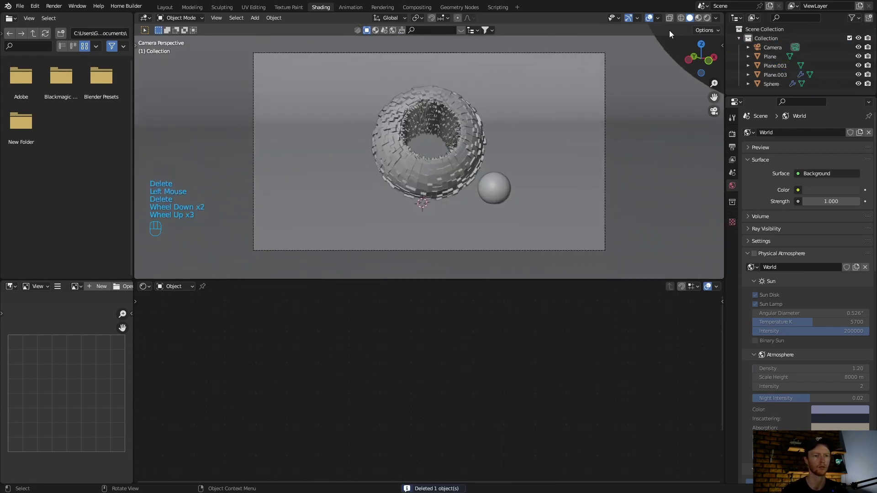
# Delete the glowing sphere, checking the scene in Rendered then Solid shading
pyautogui.click(706, 17)
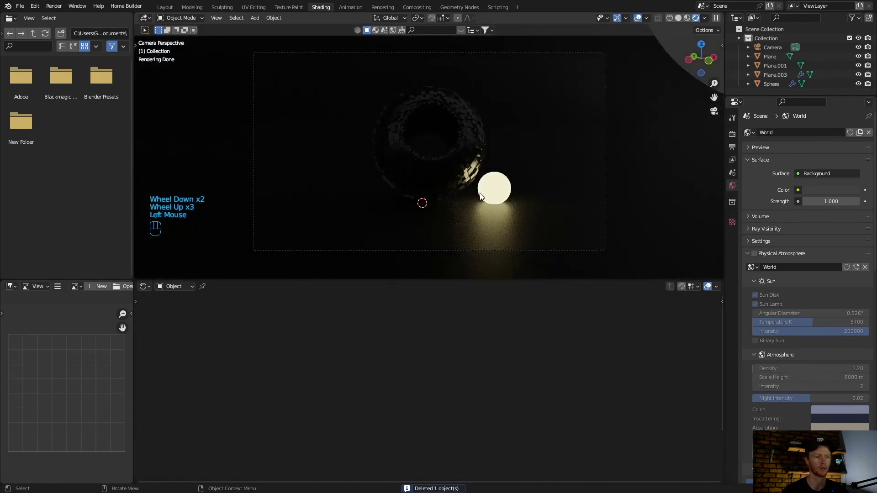
pyautogui.click(500, 186)
pyautogui.press('Delete')
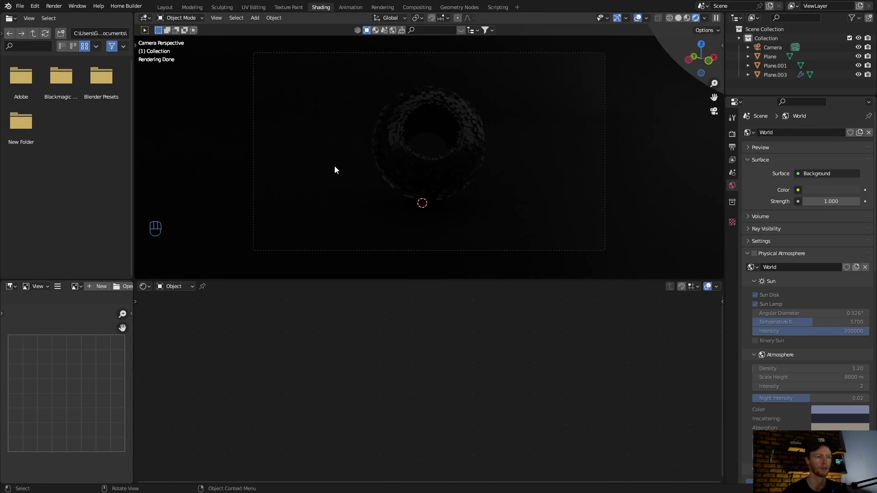
pyautogui.click(678, 20)
pyautogui.scroll(-2, 412, 178)
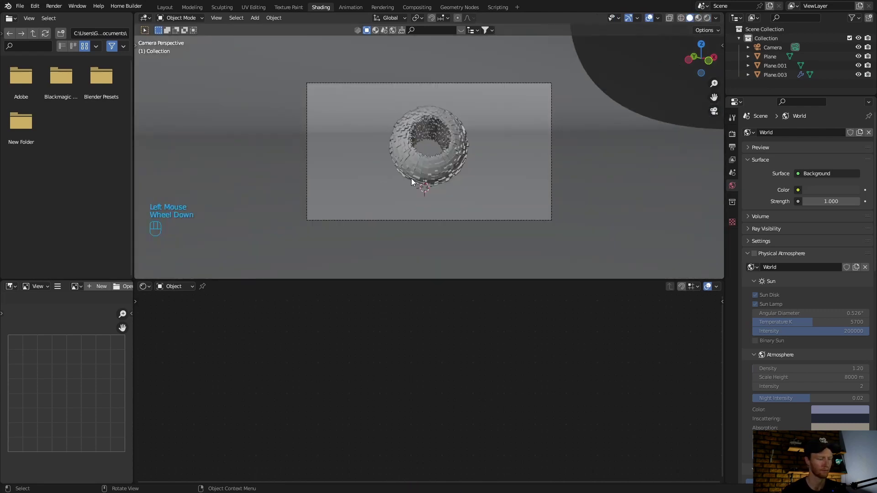
pyautogui.hotkey('shift', 'a')
pyautogui.moveTo(411, 181)
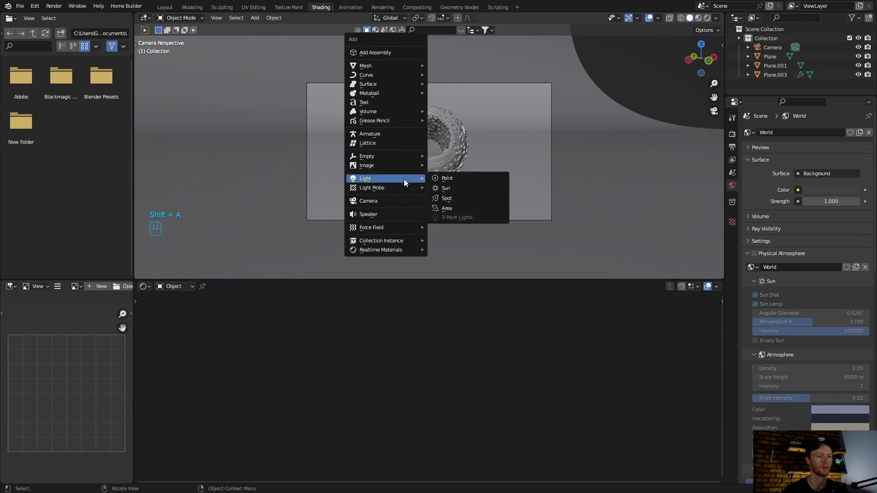
# Add an area light, move it above the torus, enlarge it, and shift it right
pyautogui.click(450, 208)
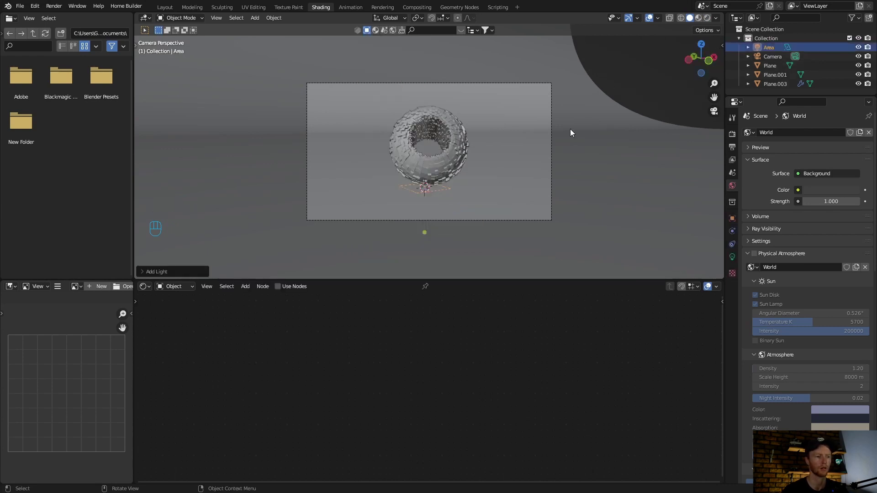
pyautogui.press('g')
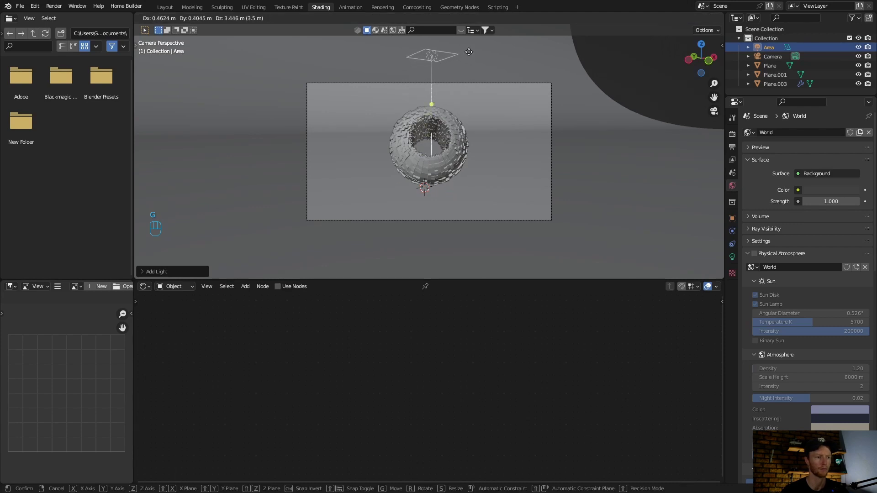
pyautogui.click(468, 51)
pyautogui.press('s')
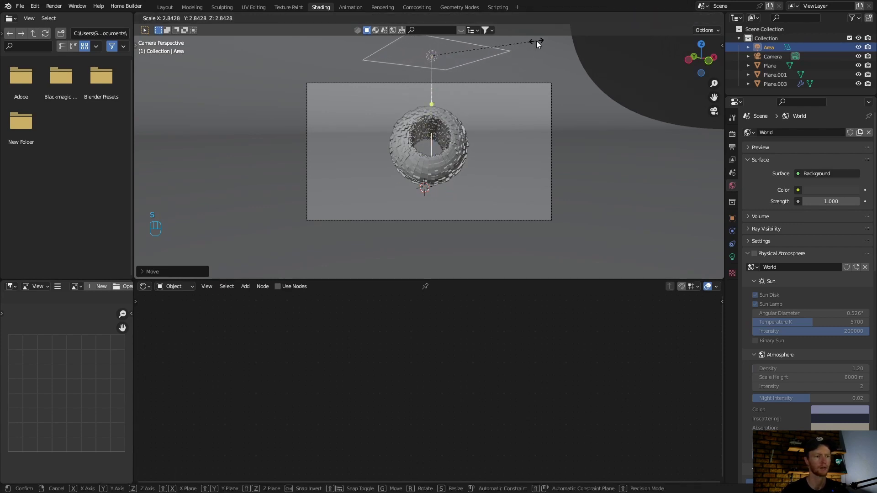
pyautogui.click(537, 40)
pyautogui.press('g')
pyautogui.click(571, 105)
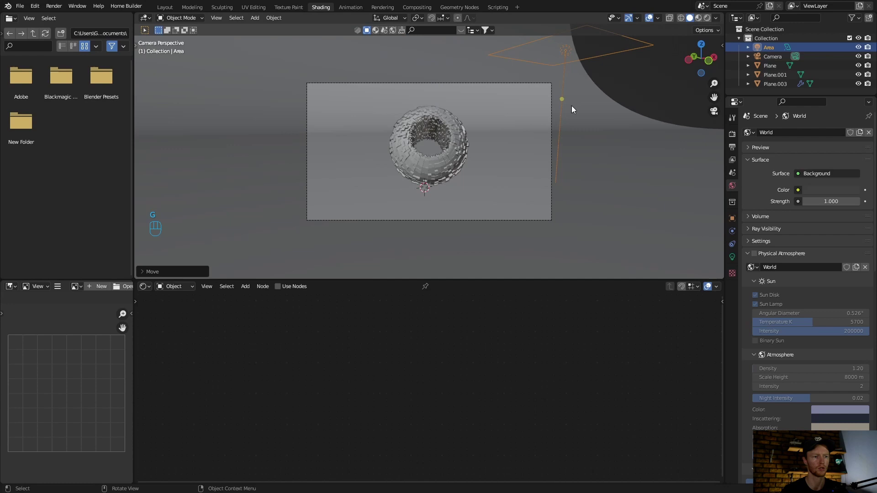
# Rotate the area light freely to aim down at the torus, then return to camera view
pyautogui.moveTo(571, 105); pyautogui.dragTo(535, 179, button='middle')
pyautogui.scroll(-2, 533, 179)
pyautogui.press('r')
pyautogui.press('r')
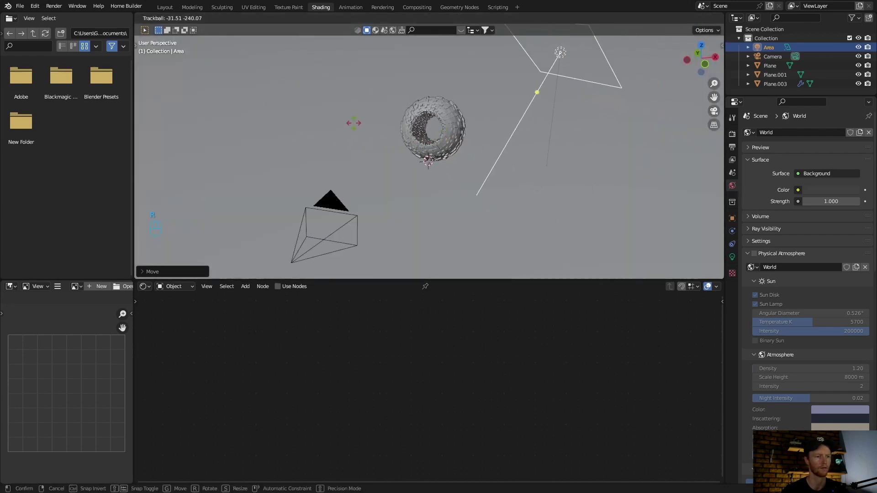
pyautogui.click(359, 139)
pyautogui.moveTo(359, 139); pyautogui.dragTo(421, 170, button='middle')
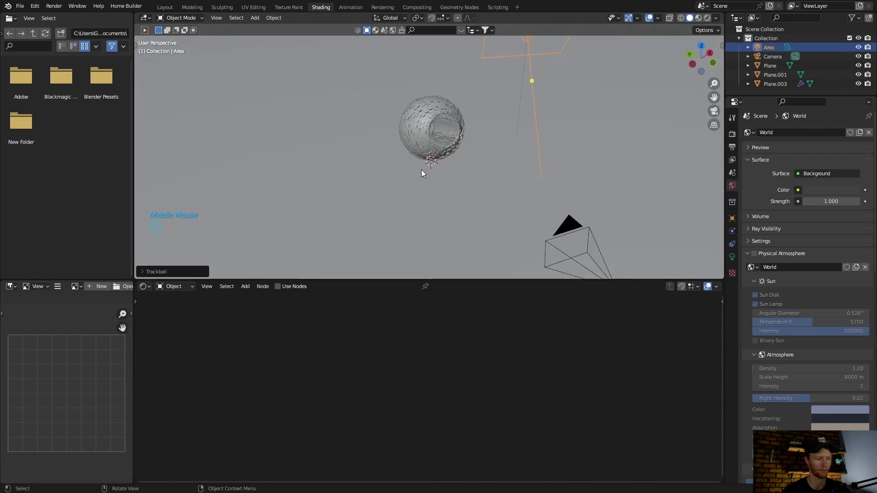
pyautogui.press('r')
pyautogui.click(228, 50)
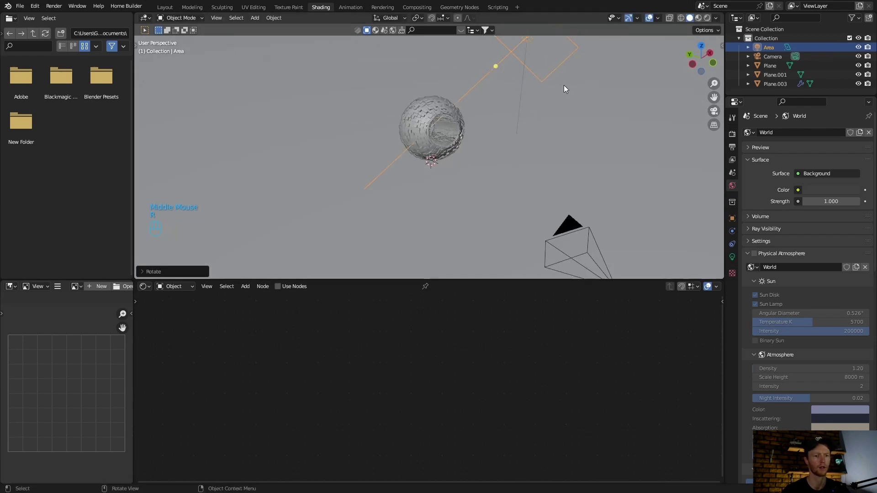
pyautogui.click(714, 111)
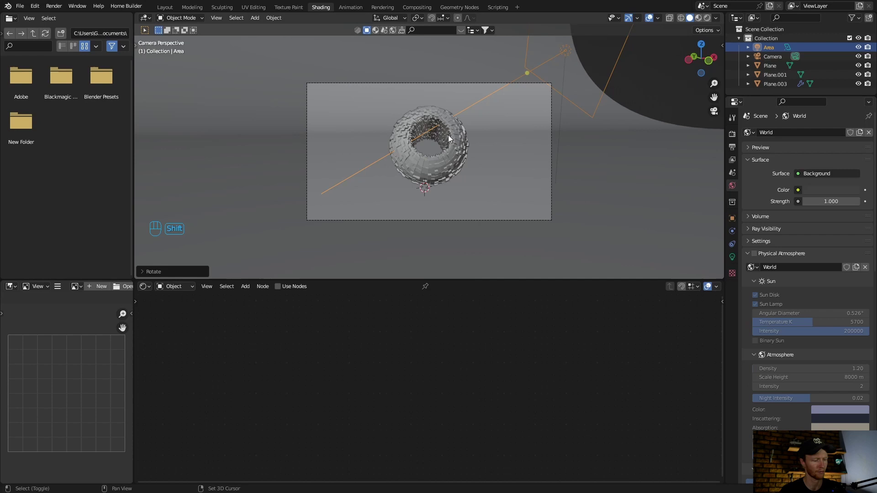
# Make a linked duplicate Area.001 at the upper left and rotate it toward the torus
pyautogui.press('alt')
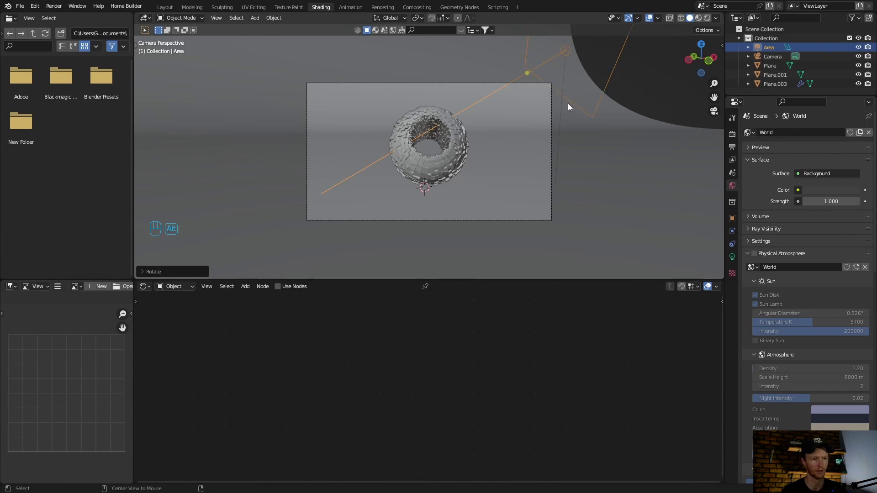
pyautogui.hotkey('alt', 'd')
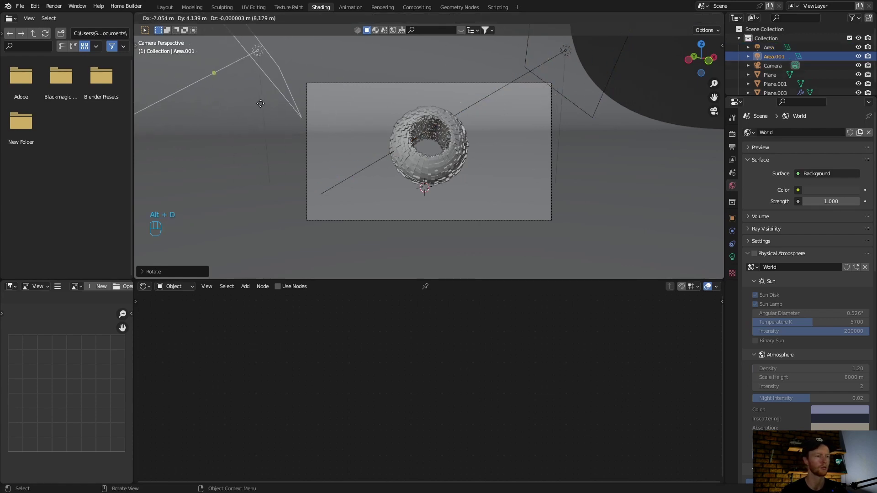
pyautogui.click(239, 110)
pyautogui.moveTo(239, 109)
pyautogui.mouseDown(button='middle')
pyautogui.moveTo(220, 102)
pyautogui.moveTo(243, 117)
pyautogui.mouseUp(button='middle')
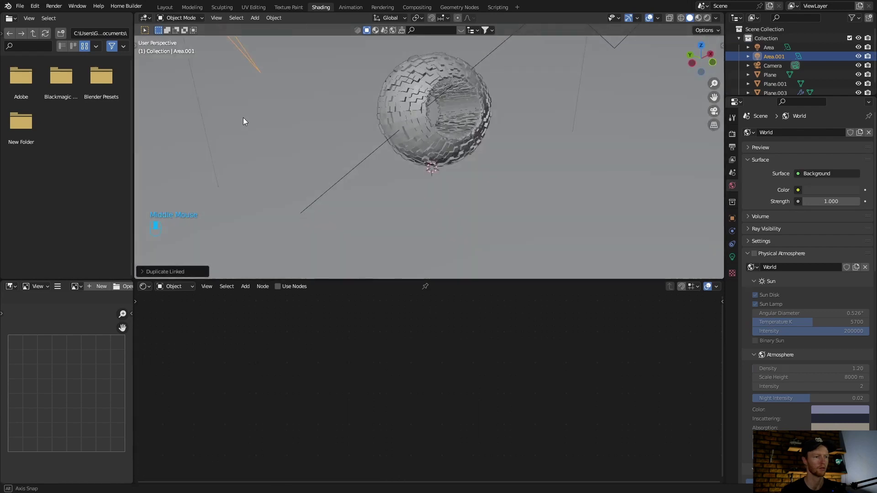
pyautogui.scroll(-2, 234, 110)
pyautogui.press('r')
pyautogui.press('r')
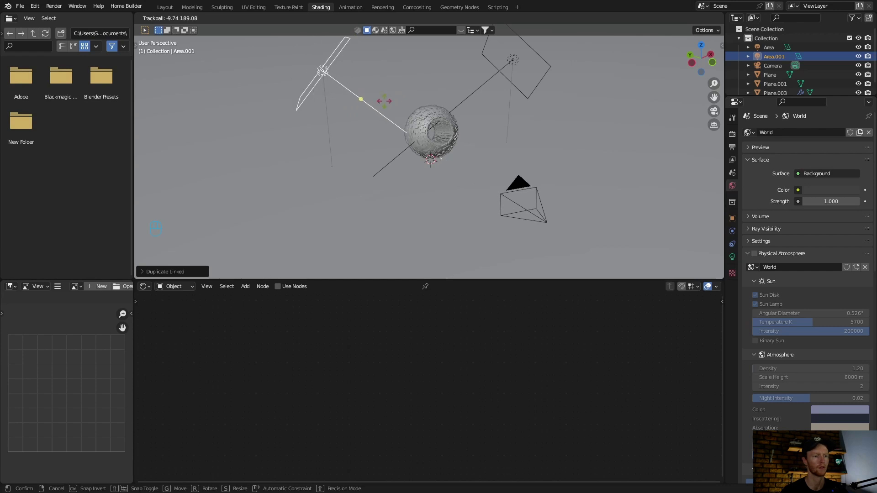
pyautogui.click(373, 92)
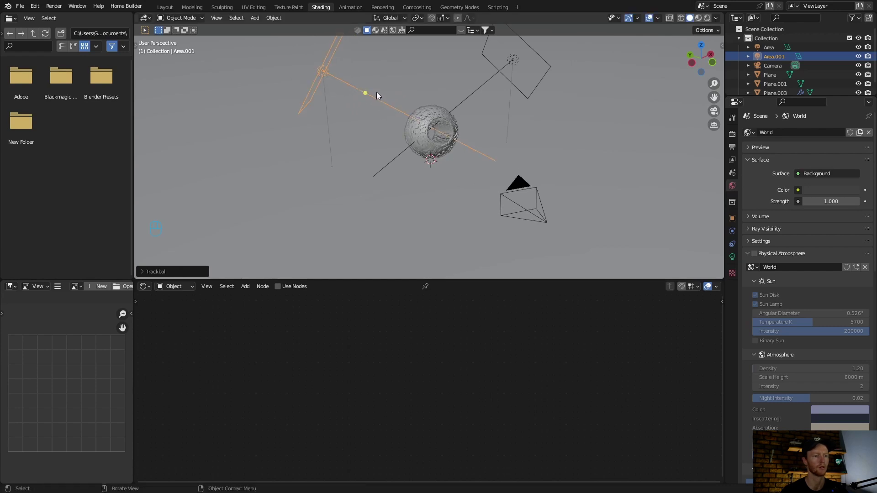
pyautogui.click(714, 111)
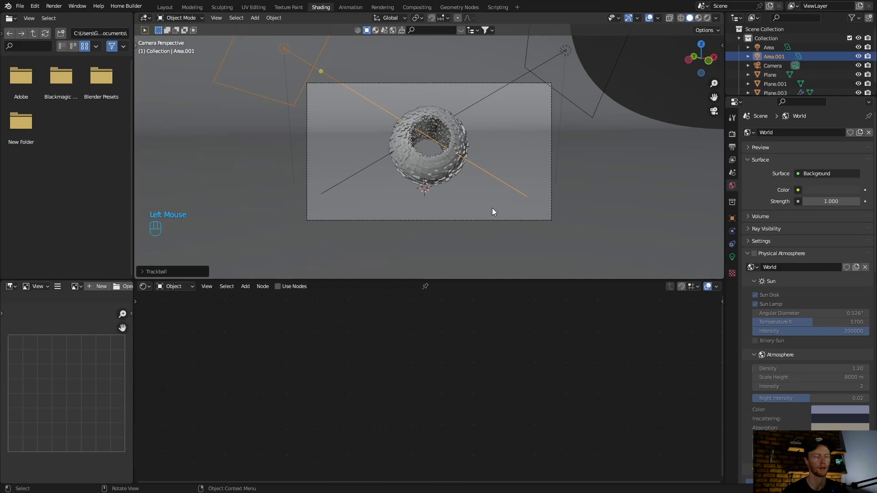
# Set the original Area light's Power to 100 W in Light properties
pyautogui.click(771, 48)
pyautogui.click(772, 48)
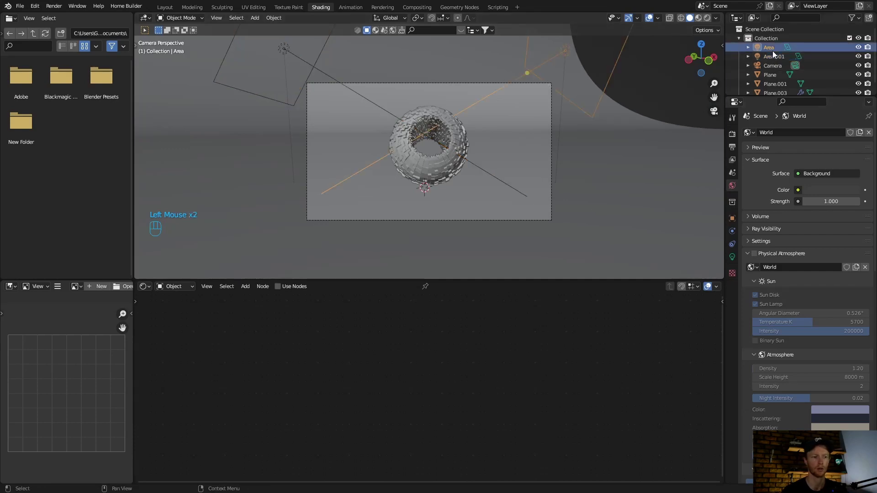
pyautogui.click(732, 258)
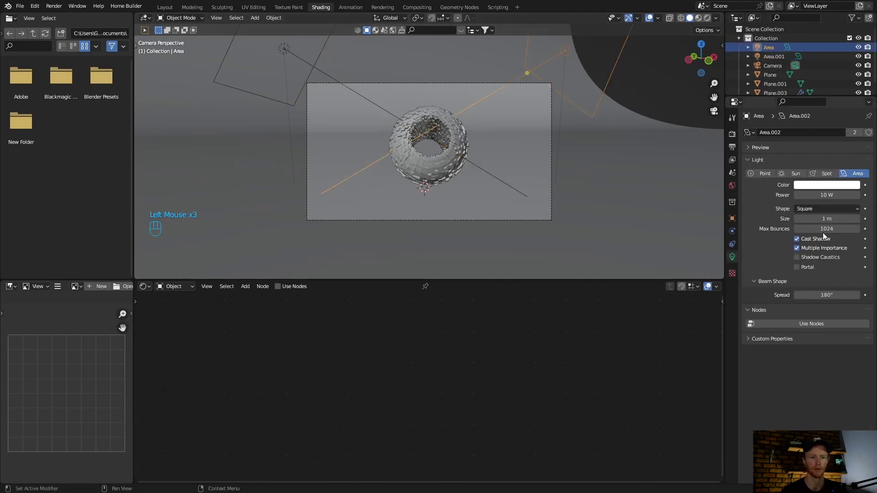
pyautogui.click(835, 195)
pyautogui.write('100')
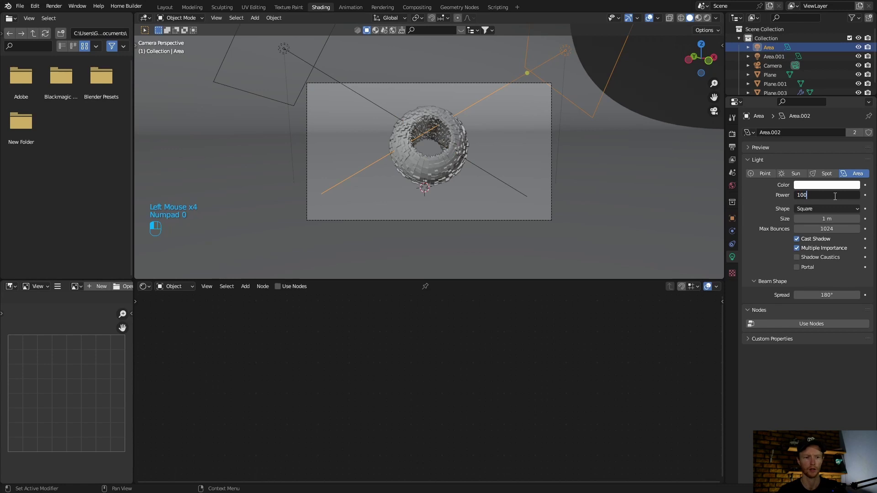
pyautogui.press('Return')
# Switch to Rendered shading and raise the shared light Power to 500 W from Area.001
pyautogui.click(772, 57)
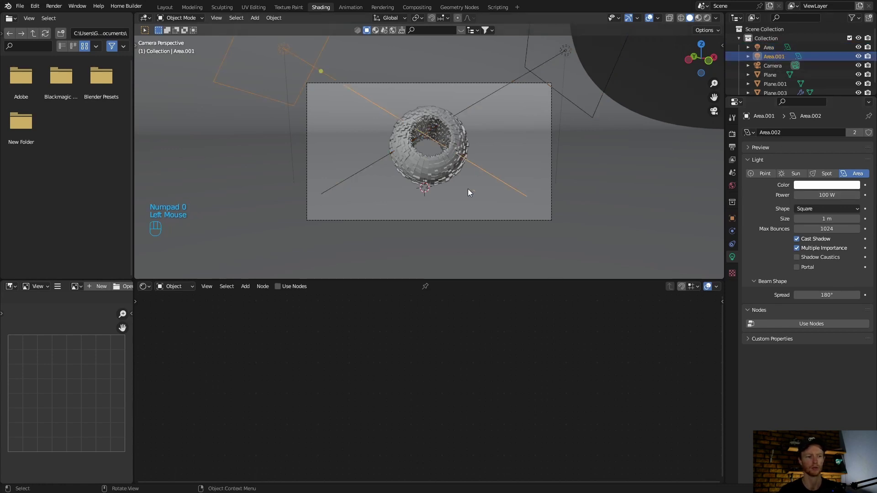
pyautogui.click(707, 18)
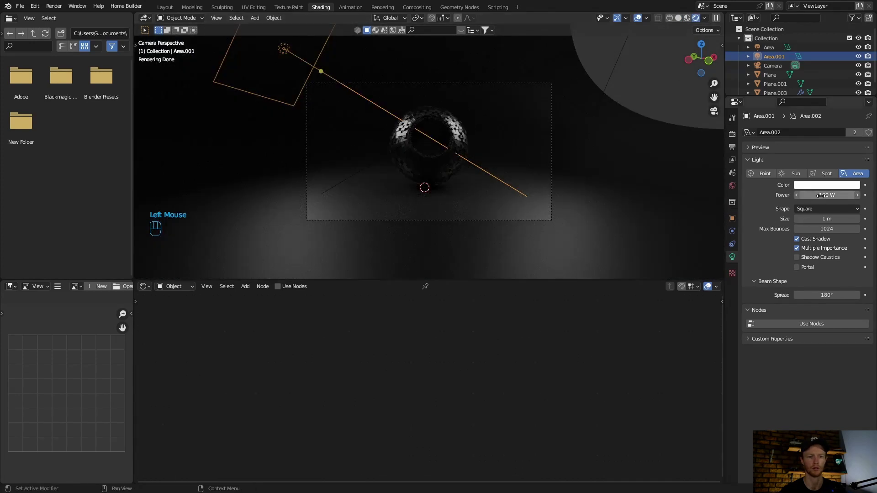
pyautogui.moveTo(821, 195); pyautogui.dragTo(822, 194)
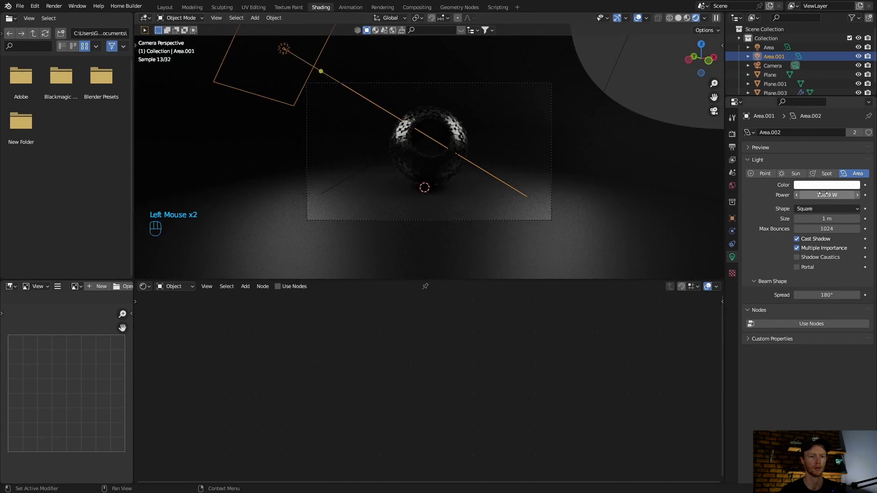
pyautogui.click(823, 194)
pyautogui.write('500')
pyautogui.press('Return')
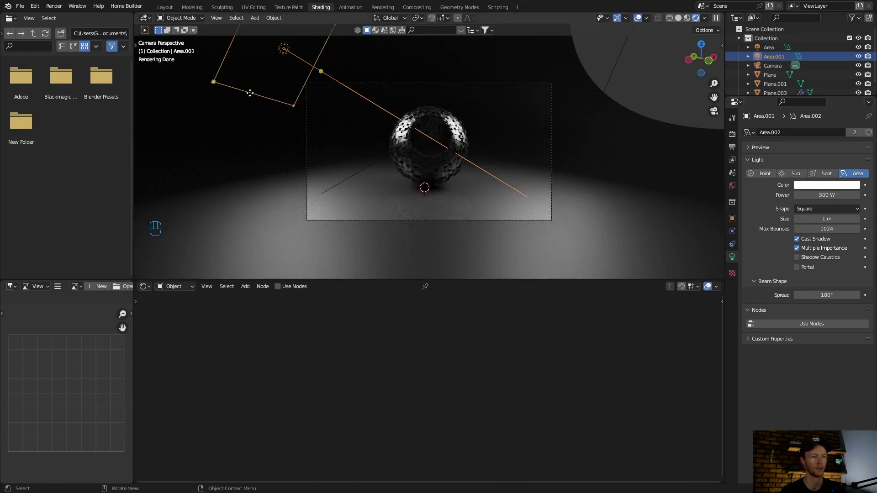
# Replace the linked light with an independent Shift+D copy of Area, placed and rotated at upper left
pyautogui.scroll(-3, 250, 93)
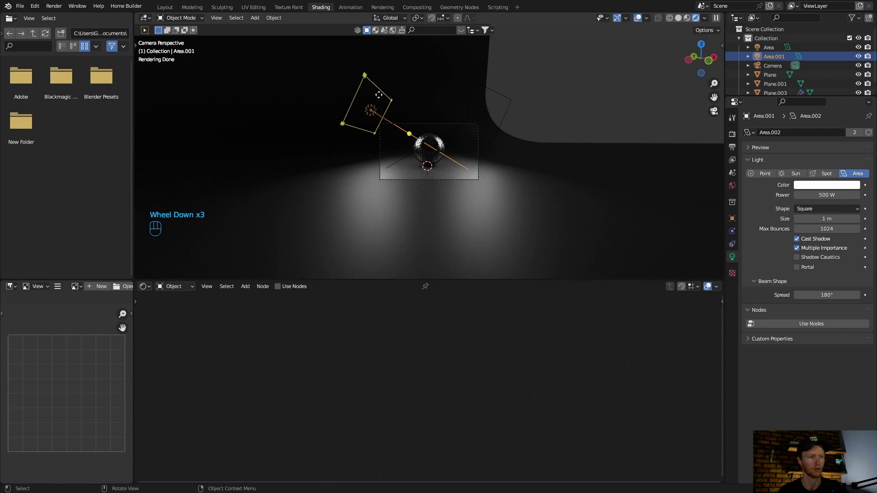
pyautogui.press('Delete')
pyautogui.scroll(2, 535, 95)
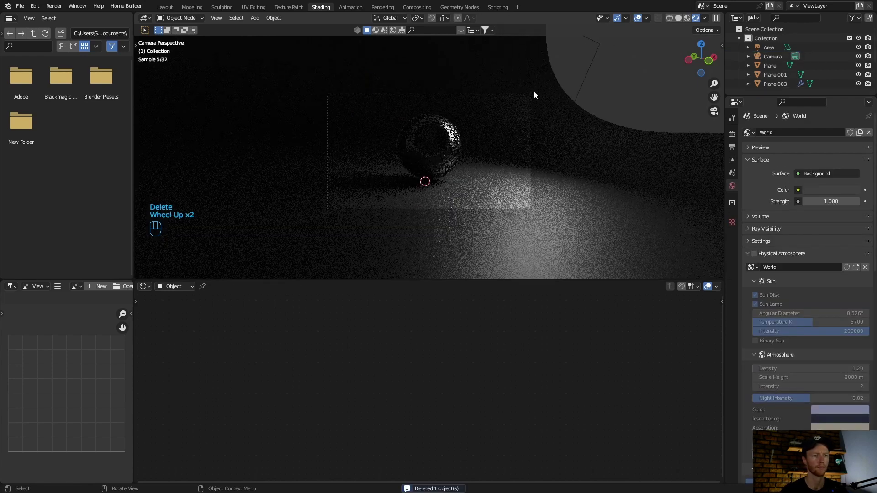
pyautogui.click(576, 83)
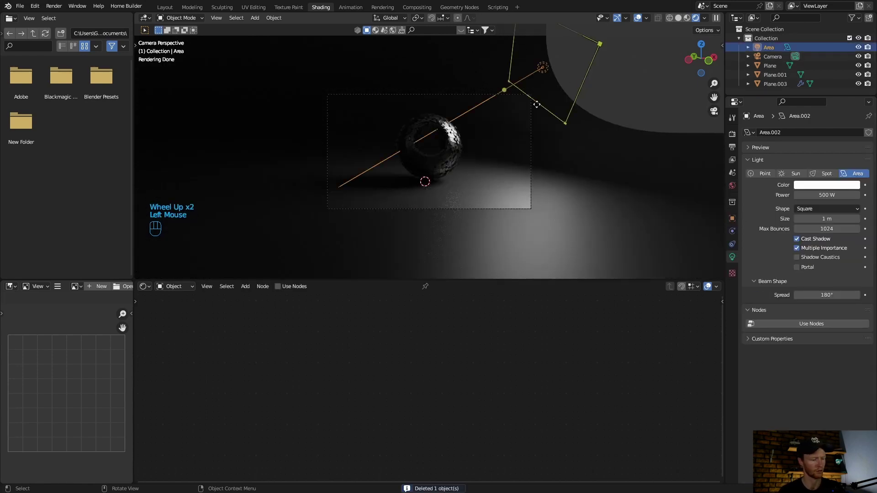
pyautogui.hotkey('shift', 'd')
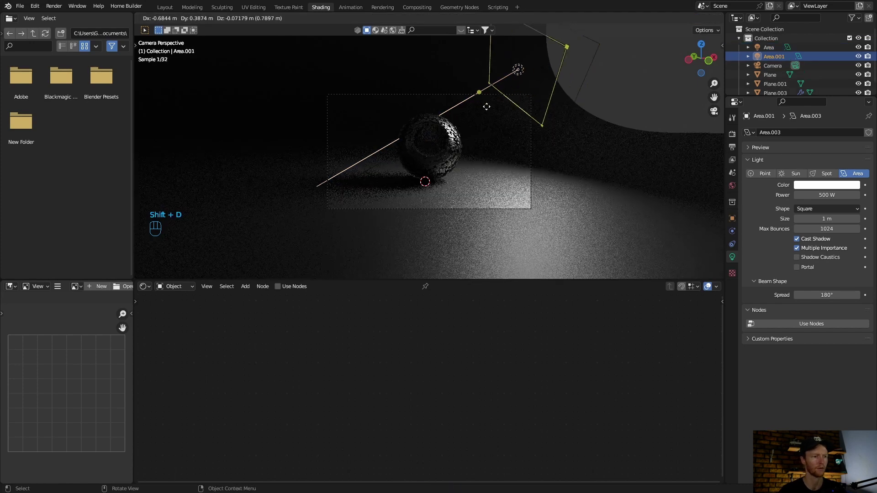
pyautogui.click(295, 107)
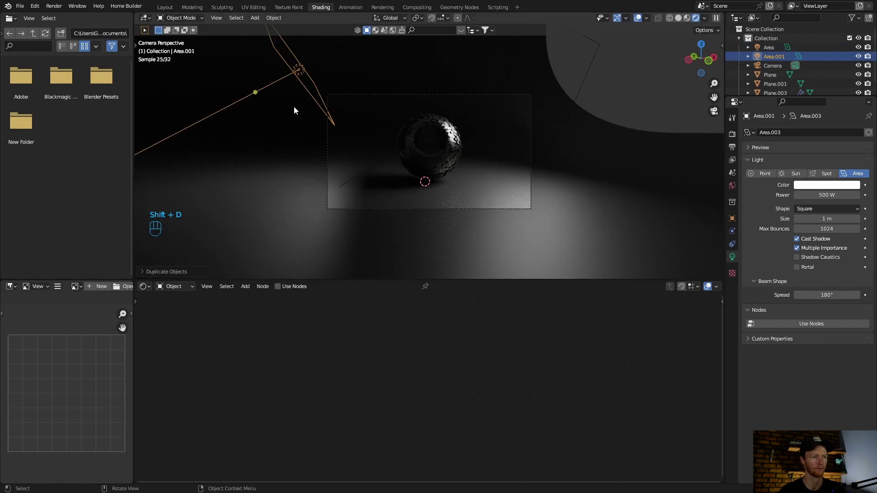
pyautogui.press('r')
pyautogui.press('r')
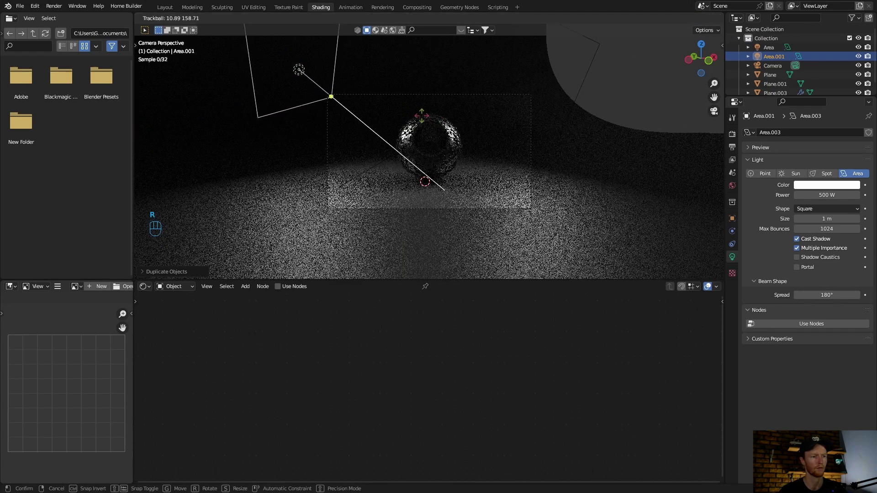
pyautogui.click(411, 115)
# Set the independent copy's Power to 100 W, then select Area to confirm it stays 500 W
pyautogui.click(828, 195)
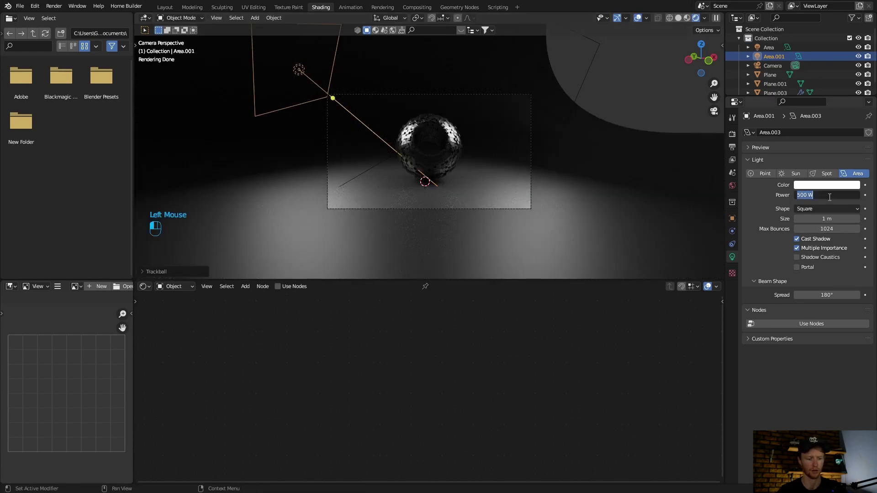
pyautogui.write('100')
pyautogui.press('Return')
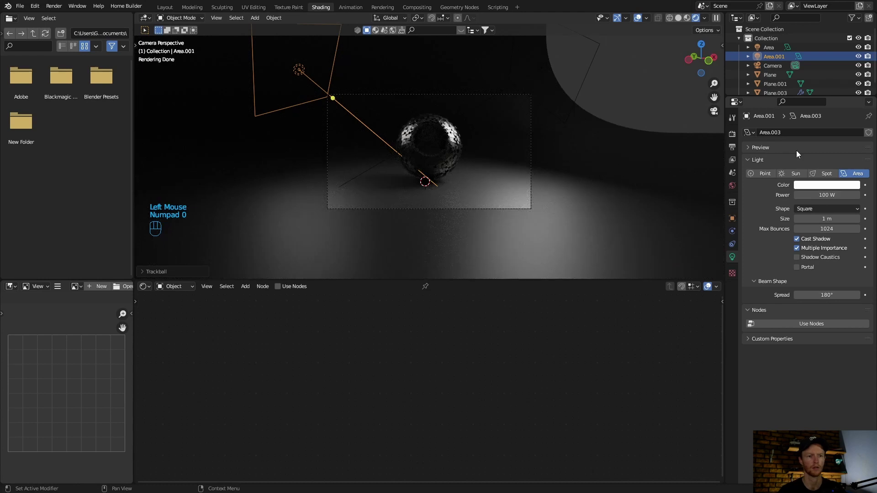
pyautogui.click(772, 49)
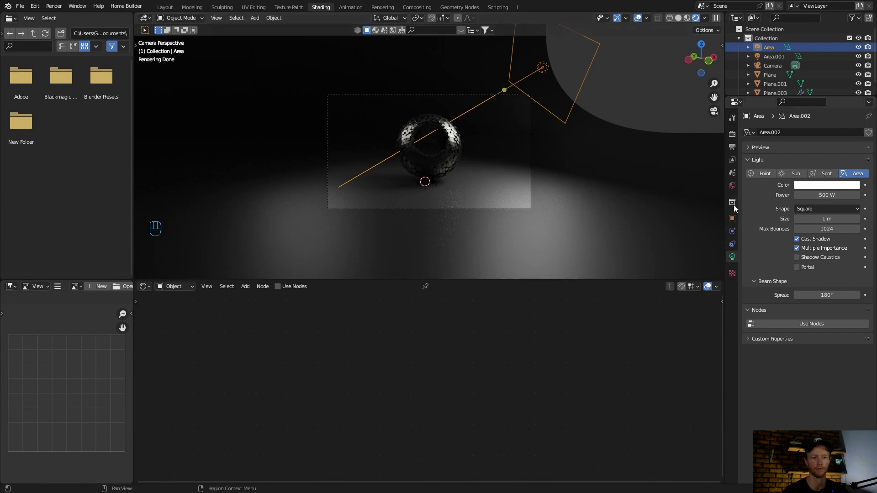
# Select the torus Plane.003 and view its GeometryNodes modifier in the Modifier Properties tab
pyautogui.click(450, 144)
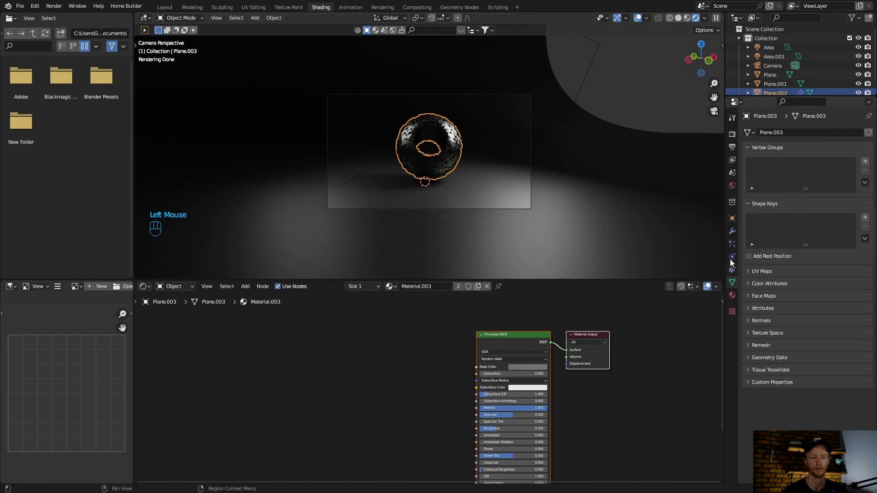
pyautogui.click(732, 233)
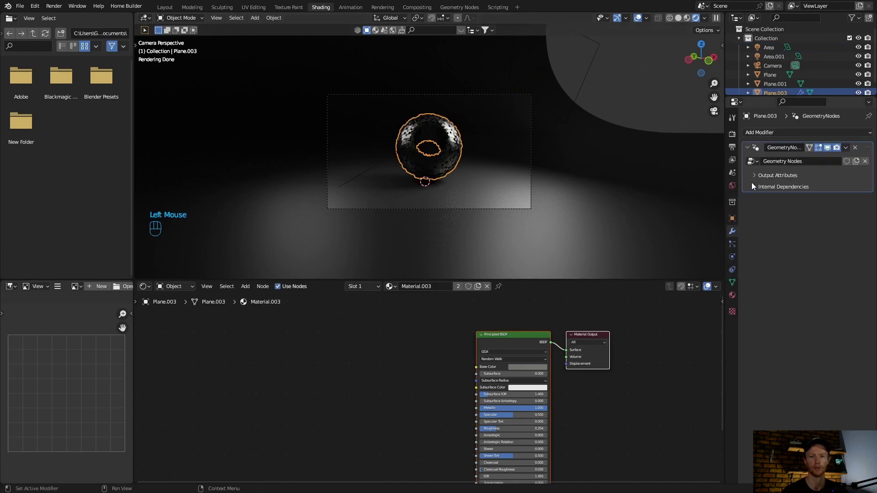